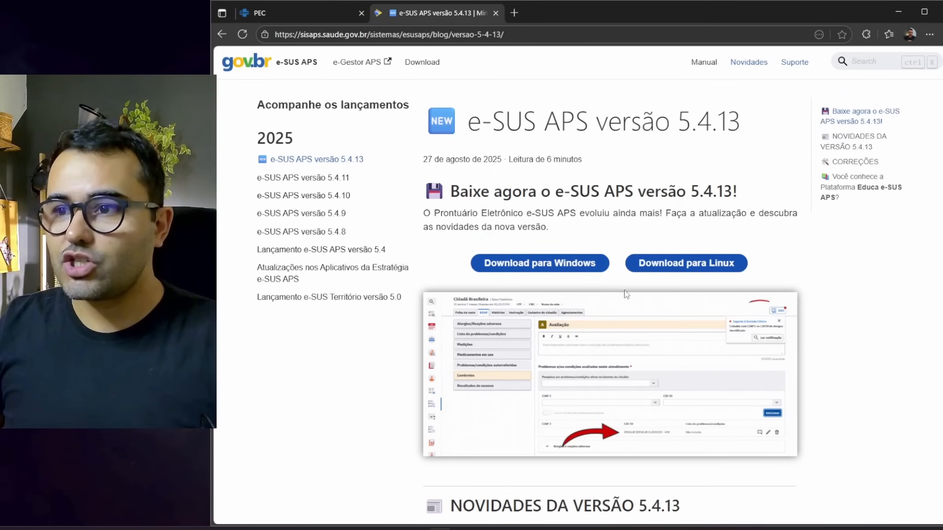
Review the version 5.4.13 release notes on the new clinical decision support tool (SDC) for dengue
{"action": "scroll", "coordinate": [624, 290], "scroll_direction": "down", "scroll_amount": 1}
{"action": "scroll", "coordinate": [760, 309], "scroll_direction": "down", "scroll_amount": 3}
{"action": "scroll", "coordinate": [758, 307], "scroll_direction": "down", "scroll_amount": 2}
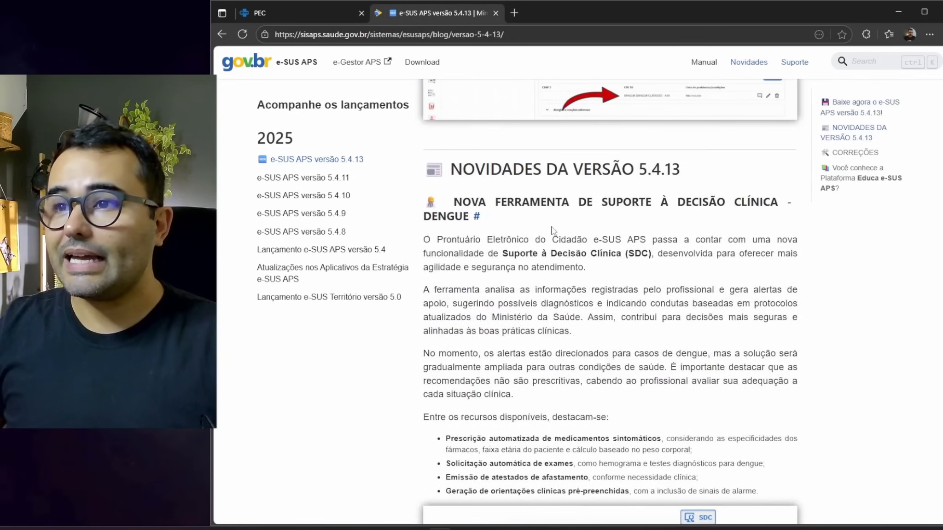
{"action": "scroll", "coordinate": [553, 230], "scroll_direction": "down", "scroll_amount": 1}
{"action": "left_click_drag", "start_coordinate": [455, 143], "coordinate": [779, 146]}
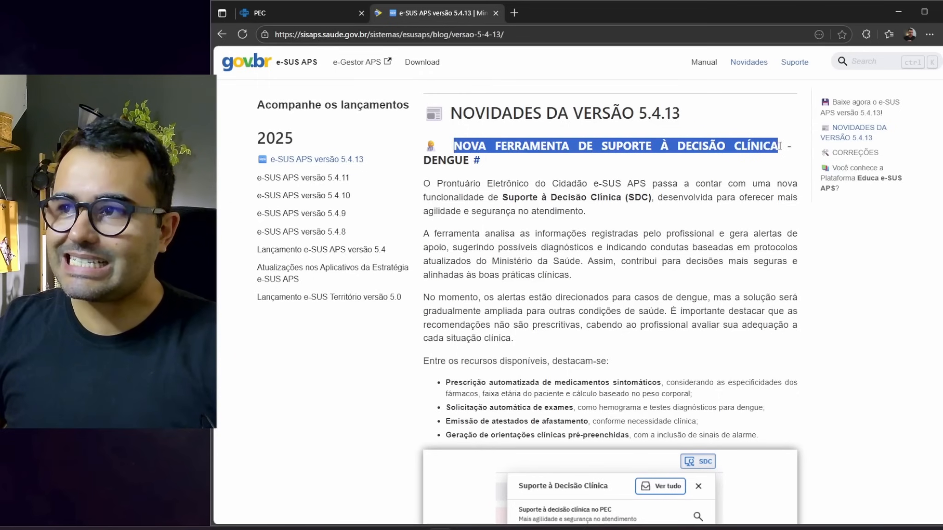
{"action": "double_click", "coordinate": [446, 161]}
{"action": "left_click", "coordinate": [463, 217]}
{"action": "scroll", "coordinate": [635, 300], "scroll_direction": "down", "scroll_amount": 2}
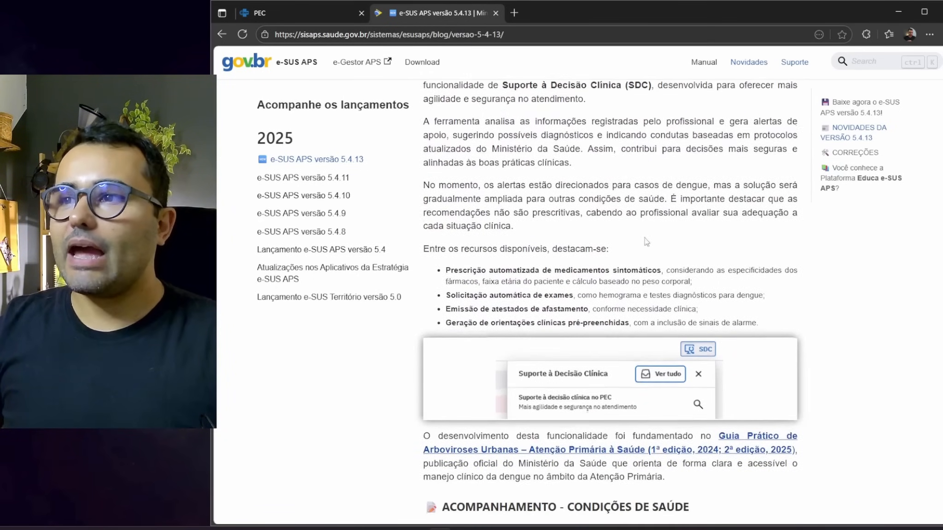
{"action": "scroll", "coordinate": [676, 290], "scroll_direction": "down", "scroll_amount": 1}
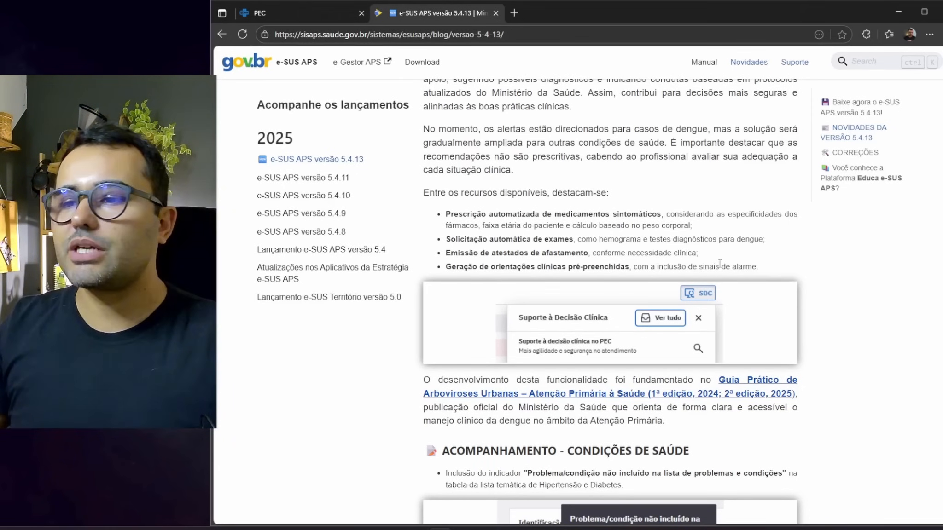
Read the release notes on Acompanhamento - Condições de Saúde, including the new indicator and the "Saiba mais" information
{"action": "scroll", "coordinate": [719, 263], "scroll_direction": "down", "scroll_amount": 5}
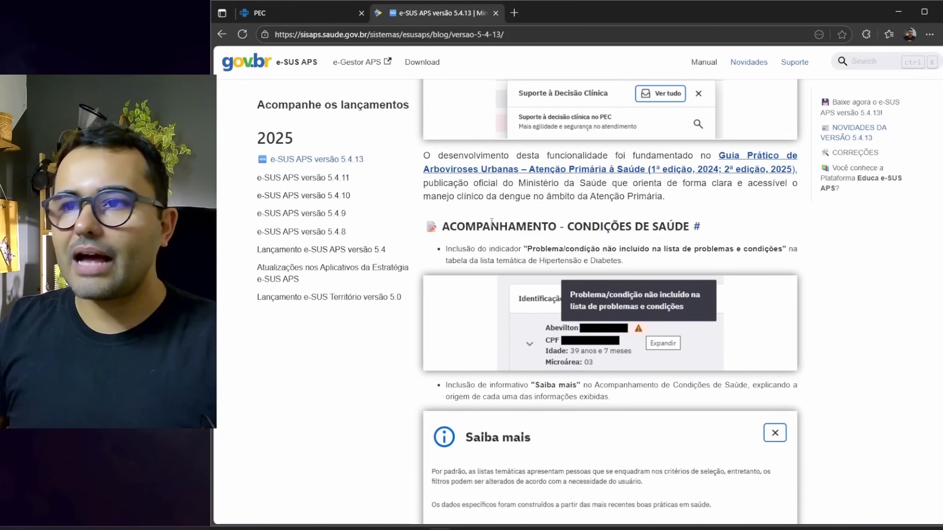
{"action": "scroll", "coordinate": [583, 234], "scroll_direction": "down", "scroll_amount": 1}
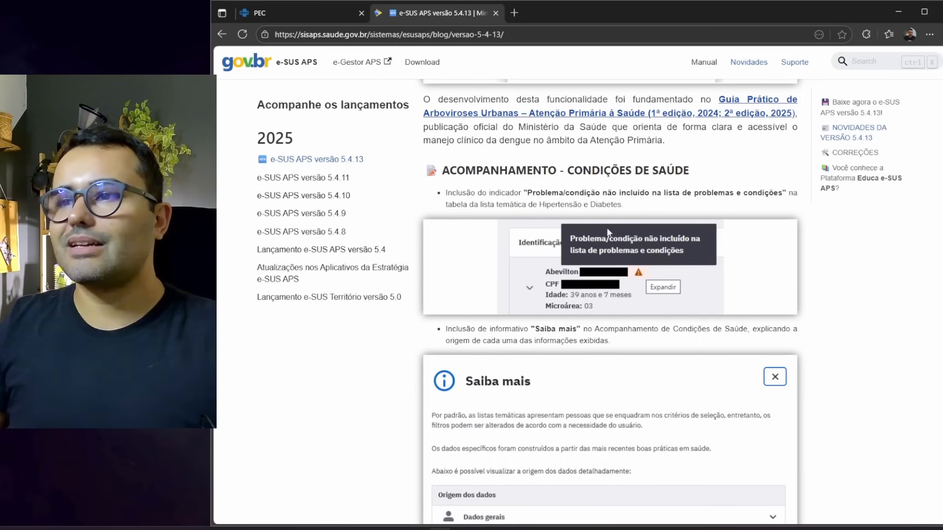
{"action": "scroll", "coordinate": [653, 276], "scroll_direction": "down", "scroll_amount": 4}
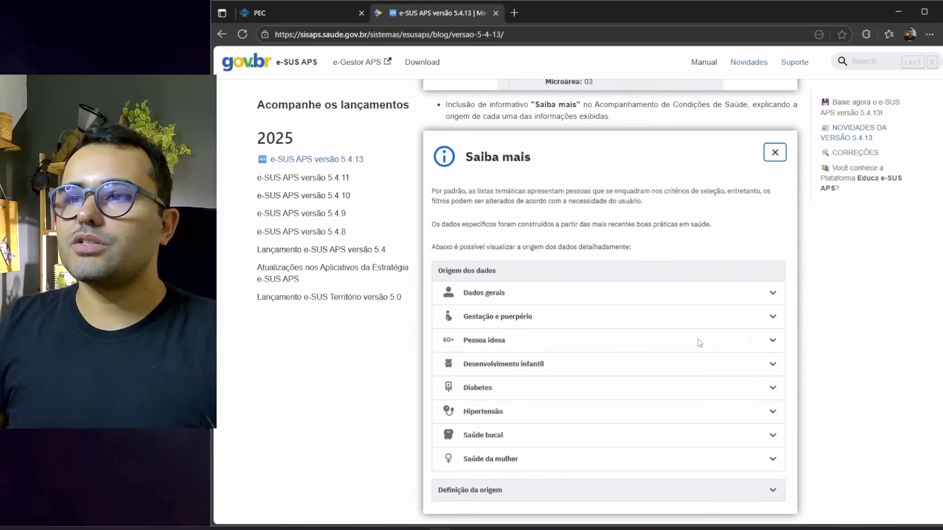
Examine the Atendimento Individual / Odontológico notes on the "Há mais de 10 anos" field, gestational weight and IMC display, and new medications
{"action": "scroll", "coordinate": [733, 258], "scroll_direction": "down", "scroll_amount": 6}
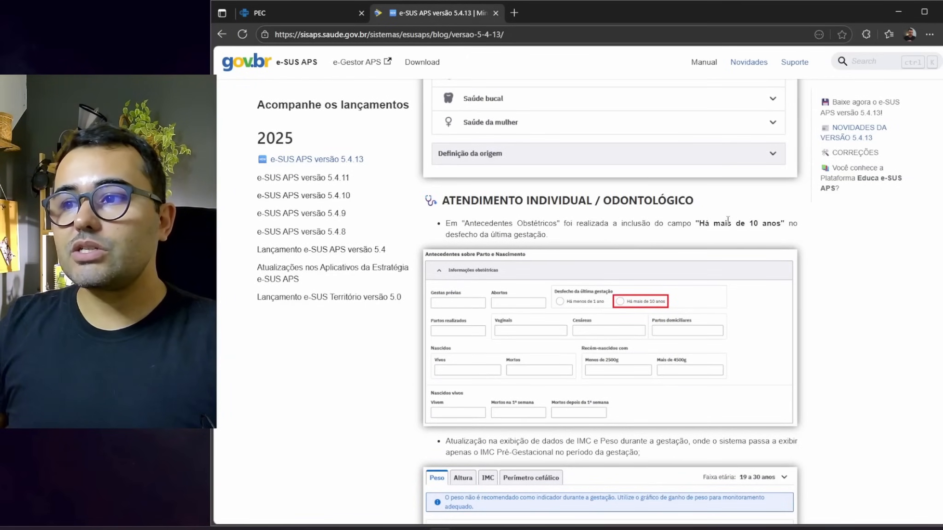
{"action": "left_click_drag", "start_coordinate": [494, 223], "coordinate": [534, 223]}
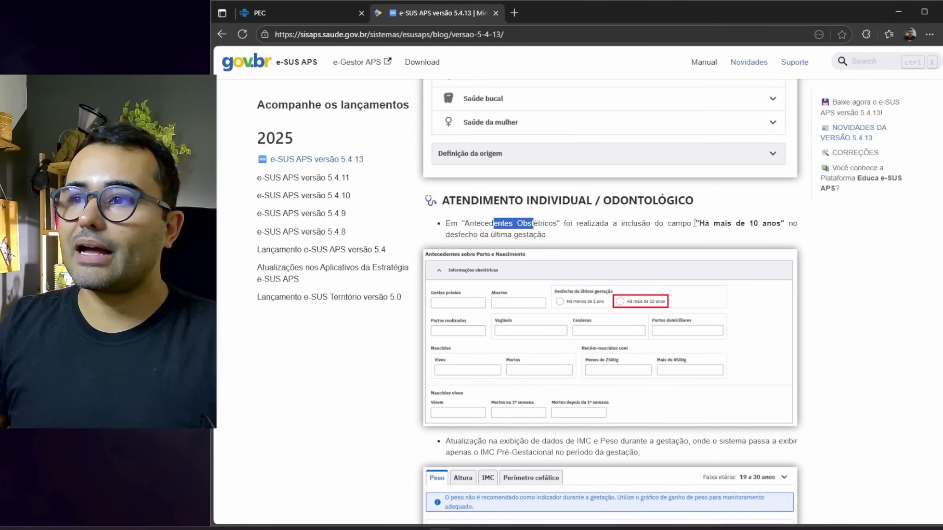
{"action": "left_click_drag", "start_coordinate": [699, 223], "coordinate": [751, 224]}
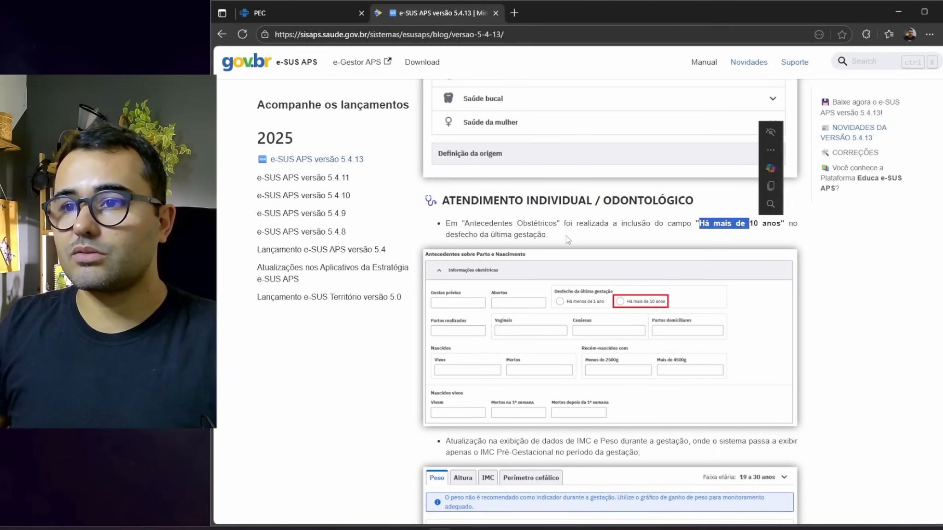
{"action": "left_click", "coordinate": [543, 236]}
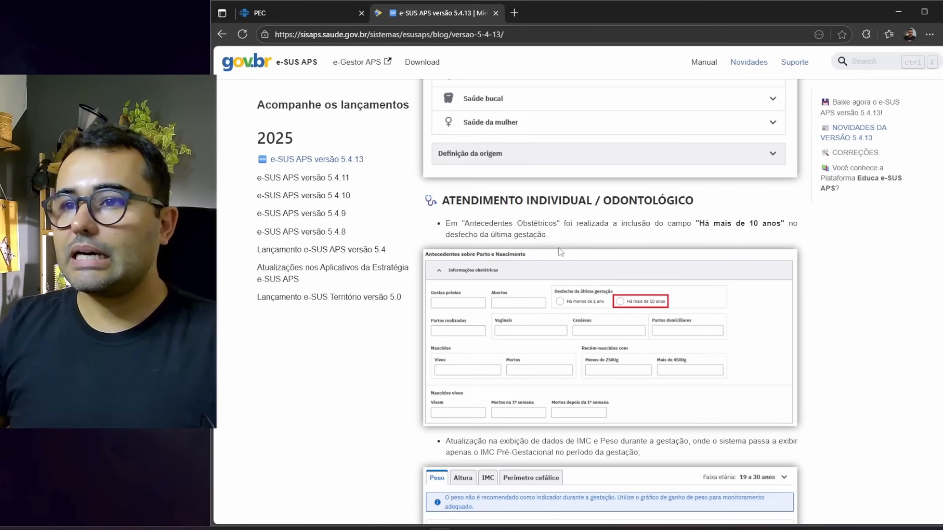
{"action": "scroll", "coordinate": [557, 280], "scroll_direction": "down", "scroll_amount": 5}
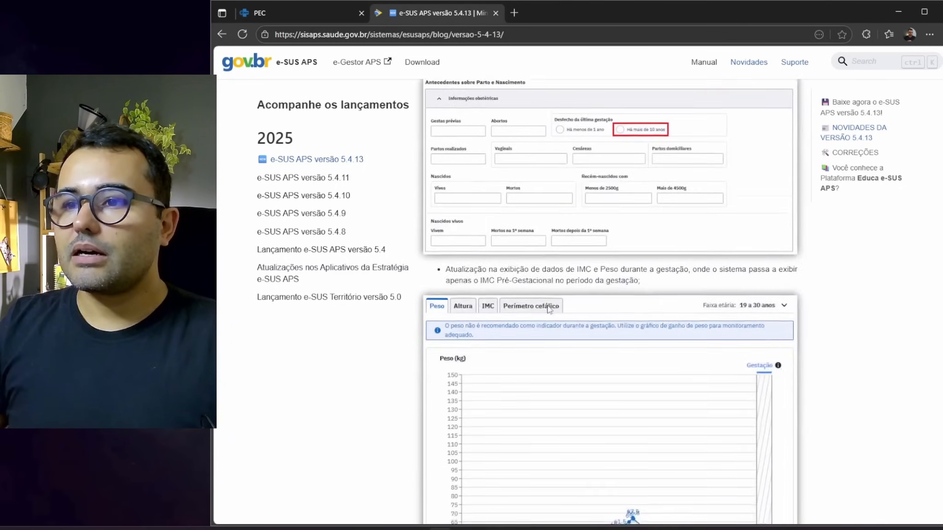
{"action": "scroll", "coordinate": [552, 280], "scroll_direction": "down", "scroll_amount": 1}
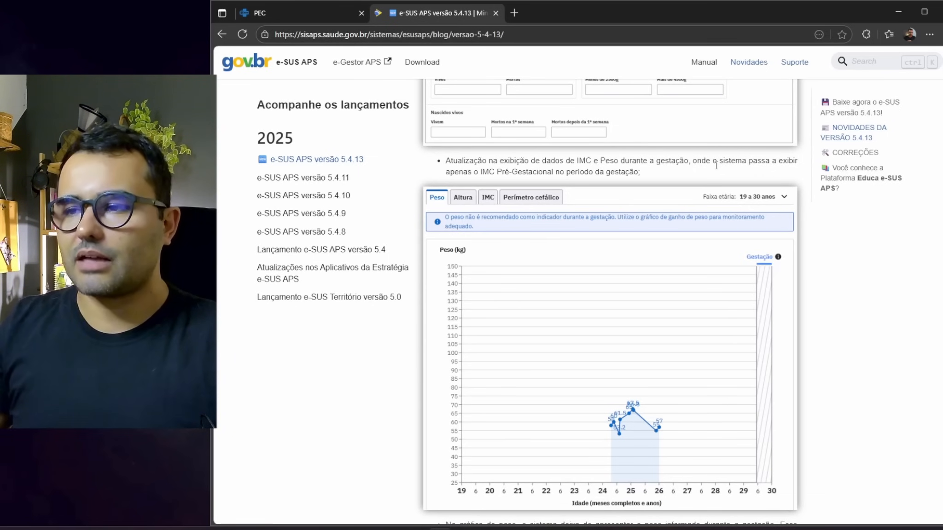
{"action": "scroll", "coordinate": [716, 166], "scroll_direction": "down", "scroll_amount": 7}
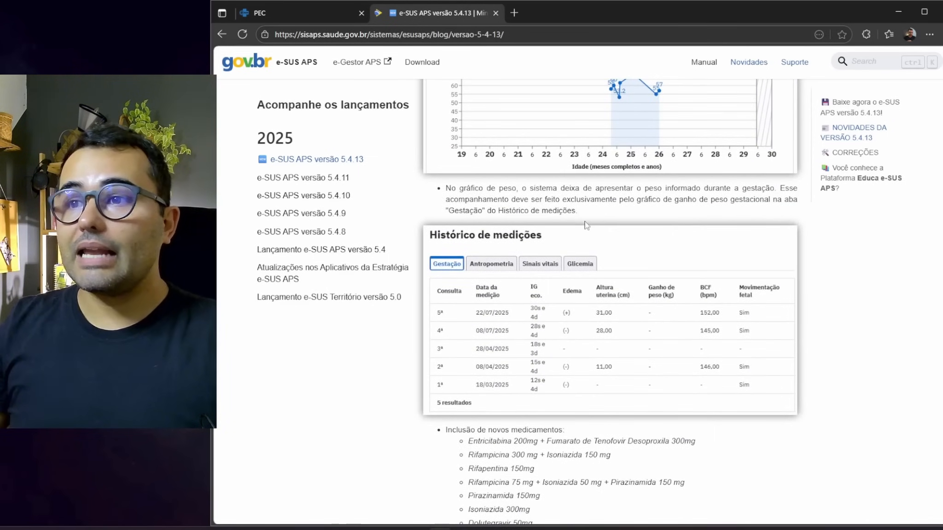
{"action": "scroll", "coordinate": [581, 221], "scroll_direction": "down", "scroll_amount": 3}
Read the release notes on Ofertas de Cuidados Integrados (OCI) and Registro de Vacinação
{"action": "scroll", "coordinate": [528, 225], "scroll_direction": "down", "scroll_amount": 4}
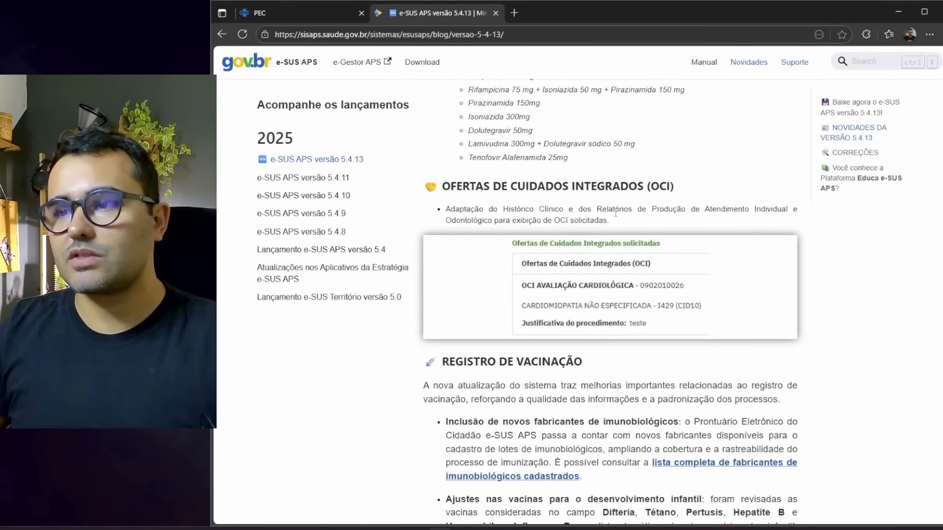
{"action": "scroll", "coordinate": [615, 213], "scroll_direction": "down", "scroll_amount": 1}
{"action": "scroll", "coordinate": [615, 213], "scroll_direction": "down", "scroll_amount": 2}
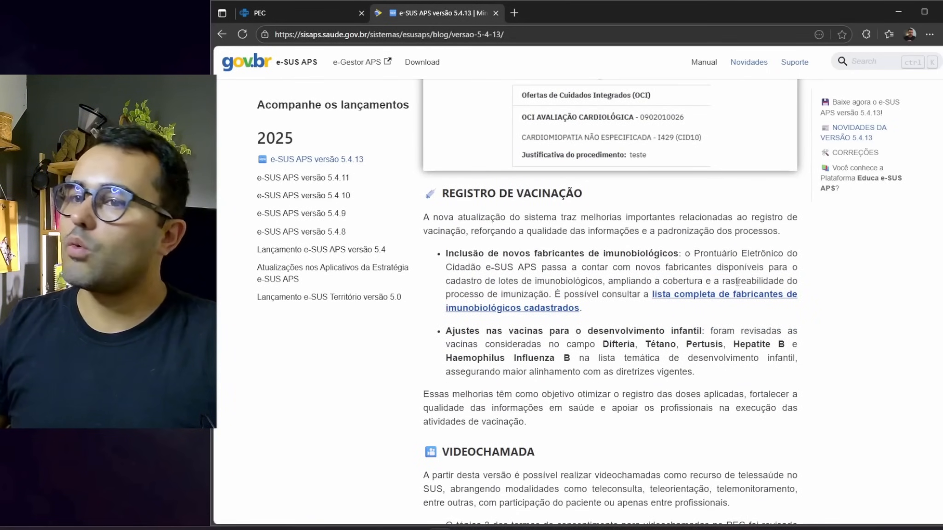
{"action": "scroll", "coordinate": [615, 174], "scroll_direction": "down", "scroll_amount": 1}
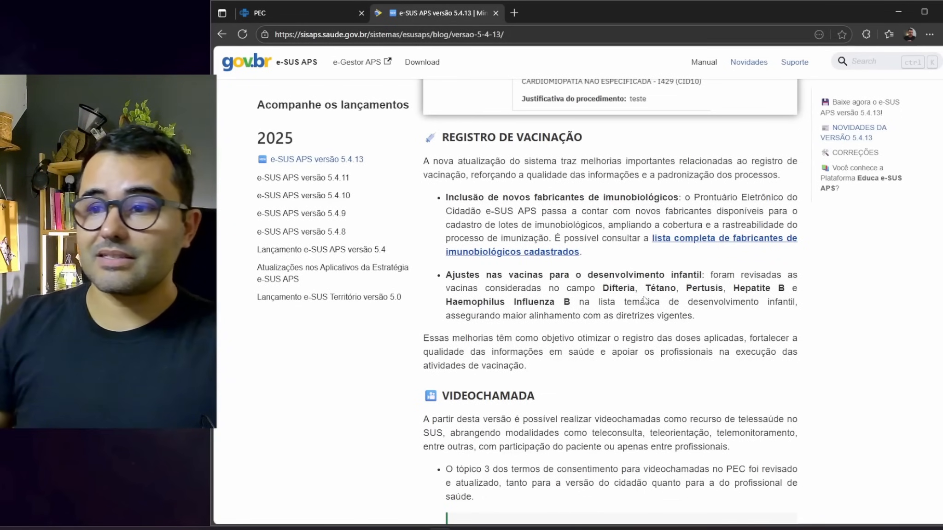
Review the Videochamada section and the list of fixes under Correções in the release notes
{"action": "scroll", "coordinate": [644, 299], "scroll_direction": "down", "scroll_amount": 3}
{"action": "left_click_drag", "start_coordinate": [490, 252], "coordinate": [593, 252]}
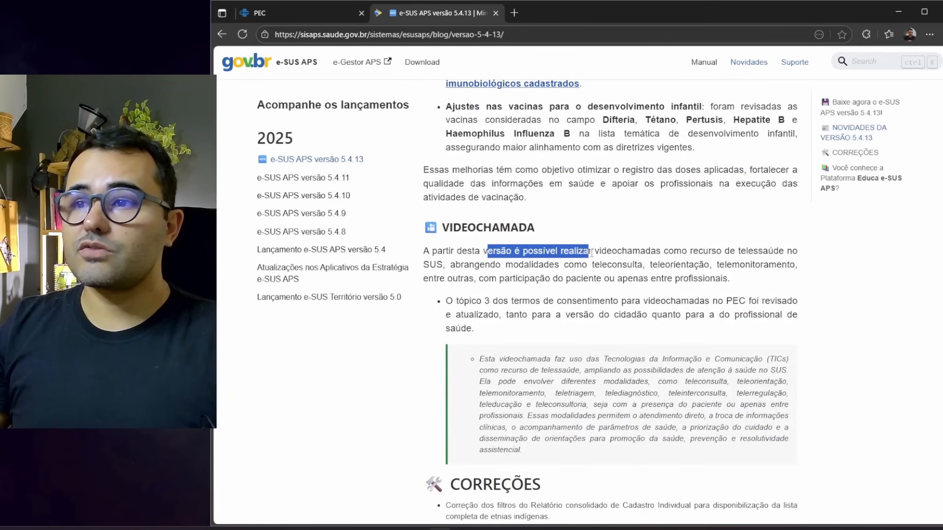
{"action": "left_click", "coordinate": [613, 275]}
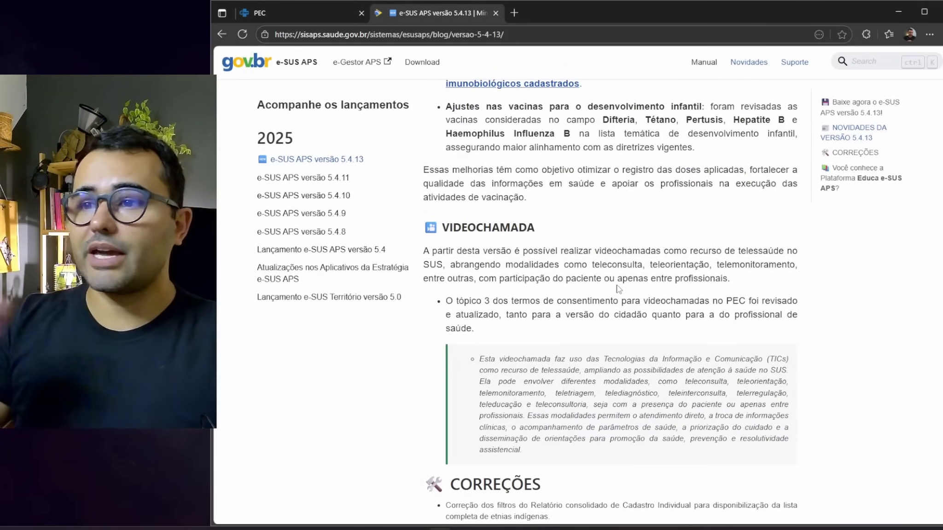
{"action": "scroll", "coordinate": [612, 282], "scroll_direction": "down", "scroll_amount": 5}
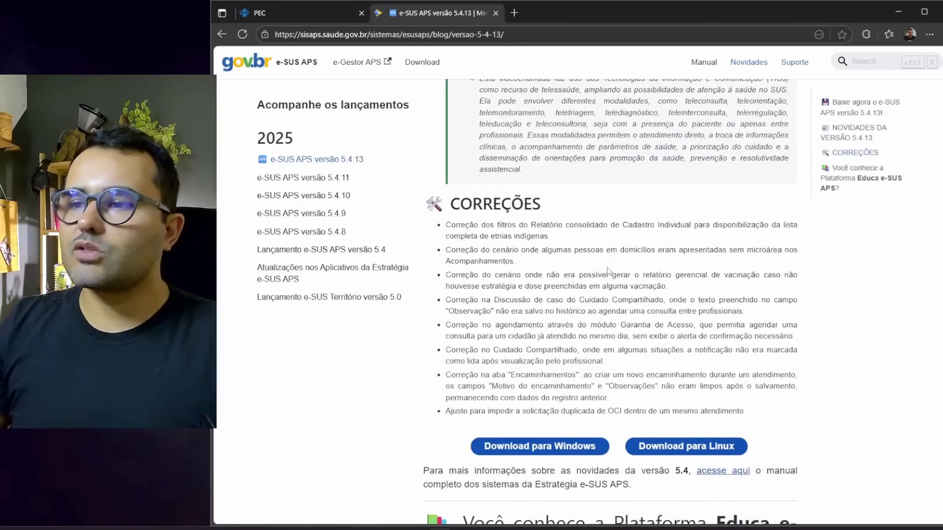
{"action": "scroll", "coordinate": [609, 272], "scroll_direction": "down", "scroll_amount": 1}
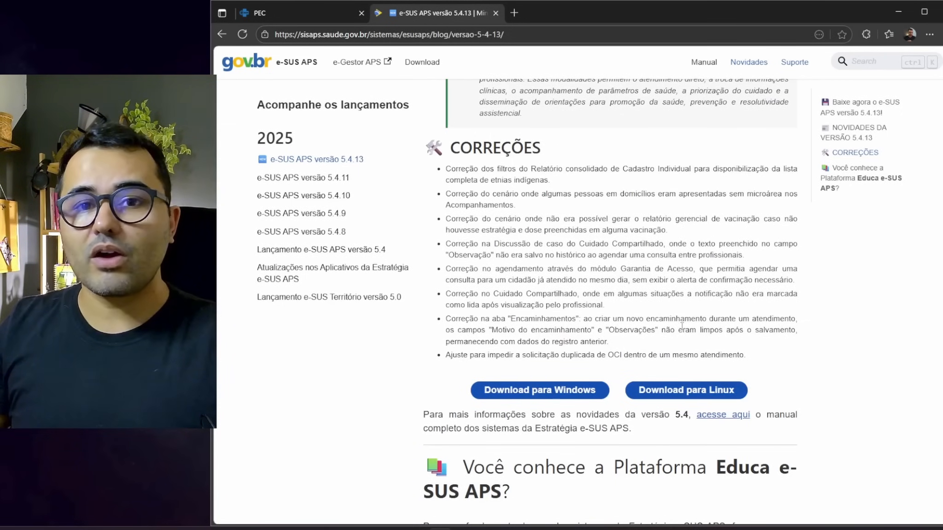
Switch to the PEC system, sign in with the prefilled credentials and choose the Enfermeiro access at Aps Centro de Saude 01
{"action": "key", "text": "ctrl+Tab"}
{"action": "left_click_drag", "start_coordinate": [355, 444], "coordinate": [325, 440]}
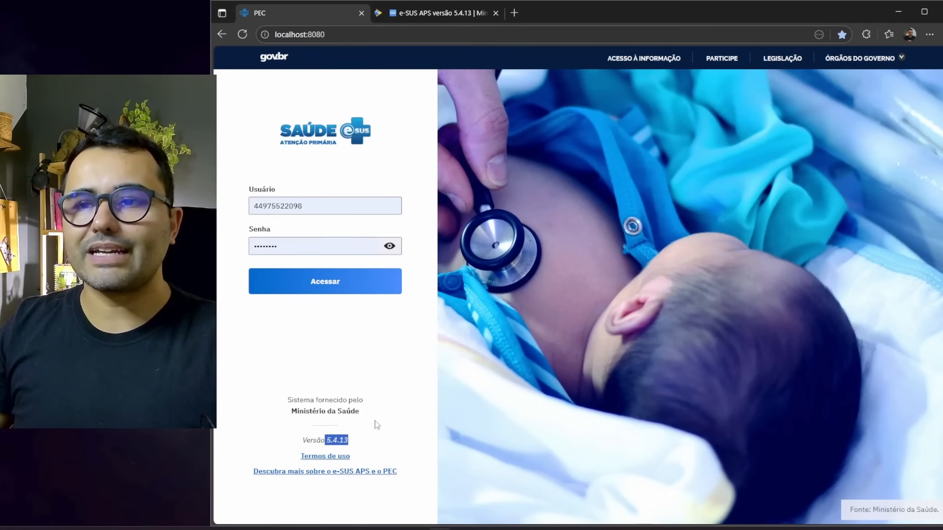
{"action": "left_click", "coordinate": [343, 296]}
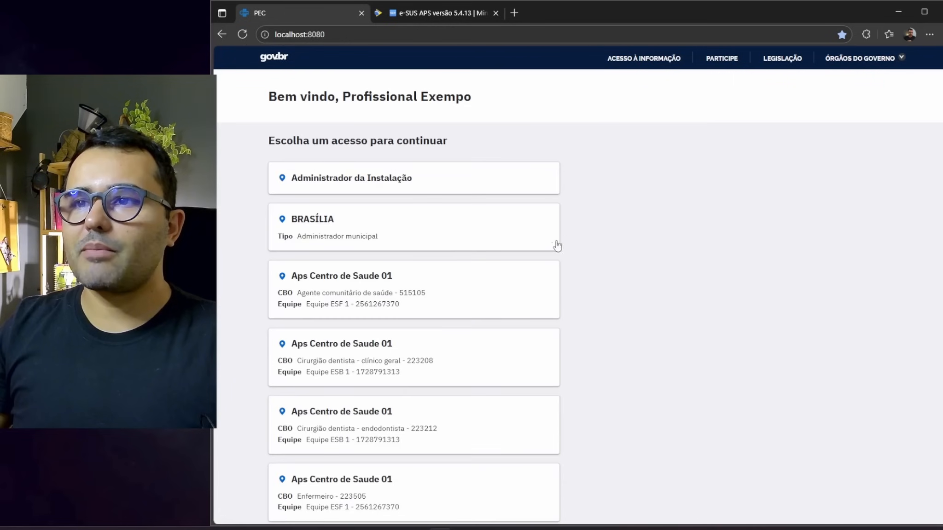
{"action": "scroll", "coordinate": [557, 249], "scroll_direction": "down", "scroll_amount": 1}
{"action": "scroll", "coordinate": [548, 253], "scroll_direction": "down", "scroll_amount": 1}
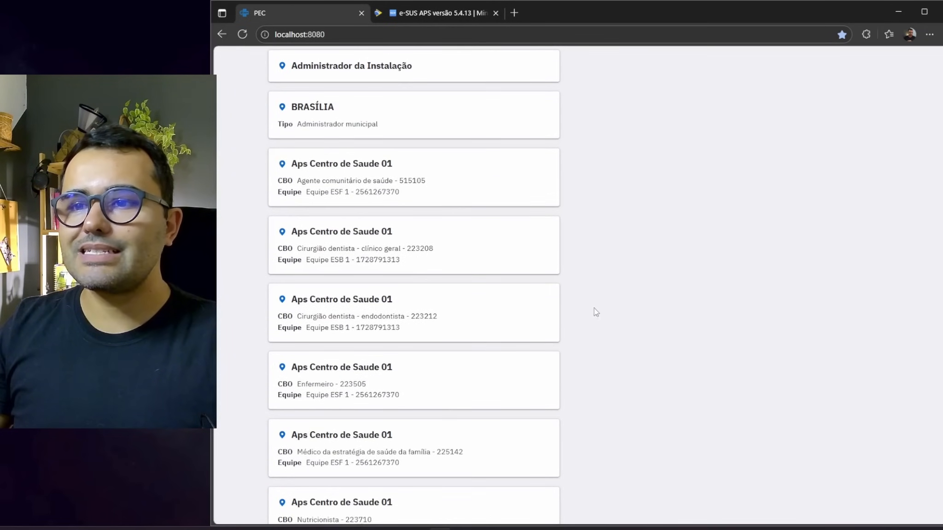
{"action": "left_click", "coordinate": [412, 378]}
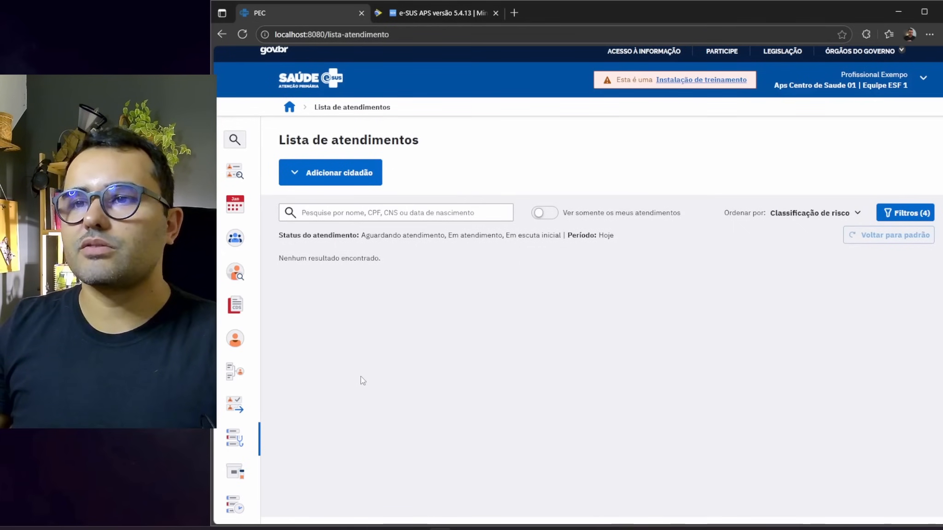
Search for "cida" and add the pregnant sample citizen to the attendance list
{"action": "left_click", "coordinate": [332, 175]}
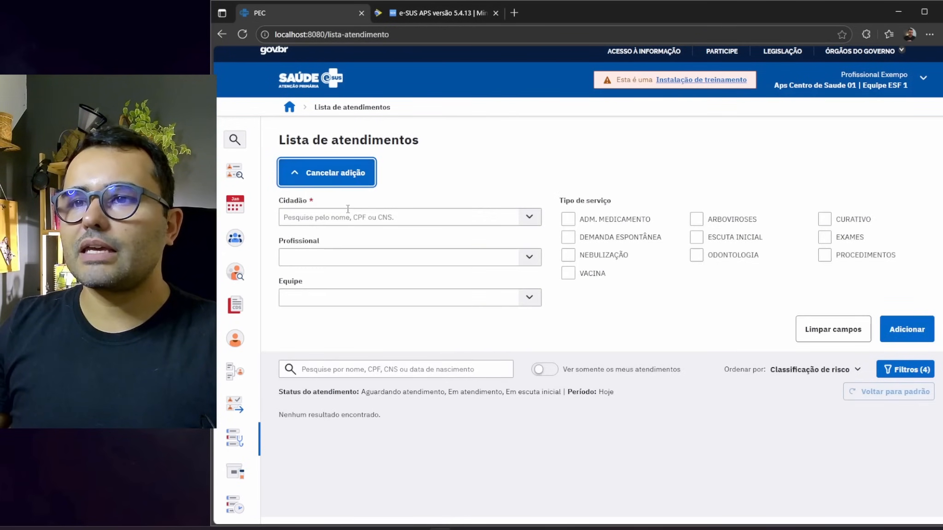
{"action": "left_click", "coordinate": [348, 212]}
{"action": "type", "text": "cida"}
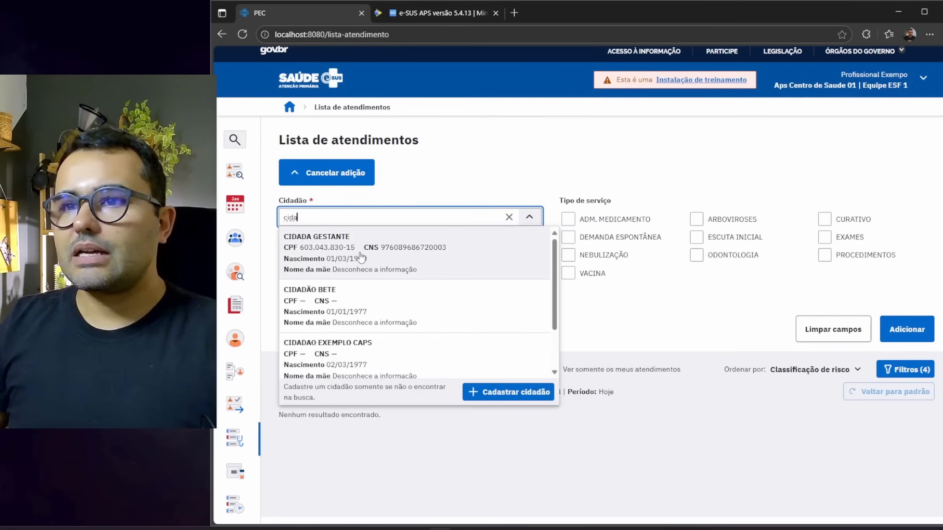
{"action": "left_click", "coordinate": [360, 253]}
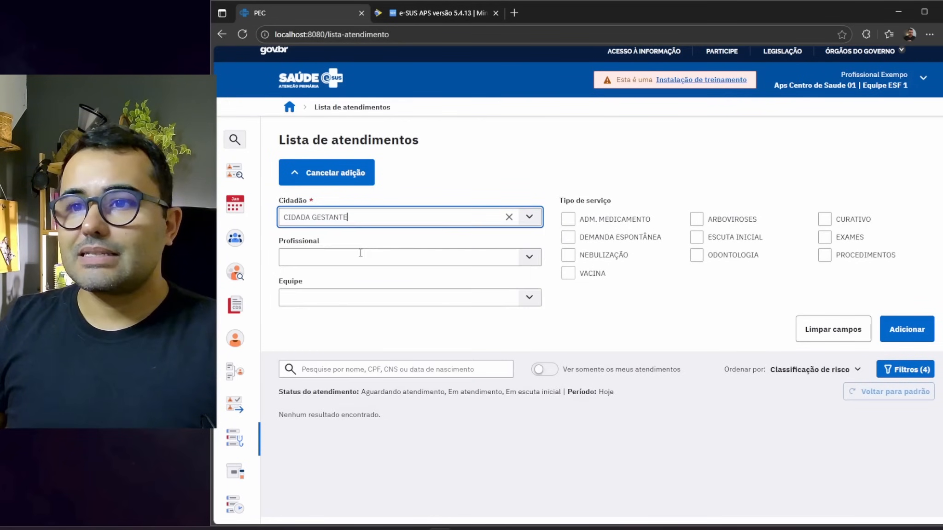
{"action": "left_click", "coordinate": [910, 337]}
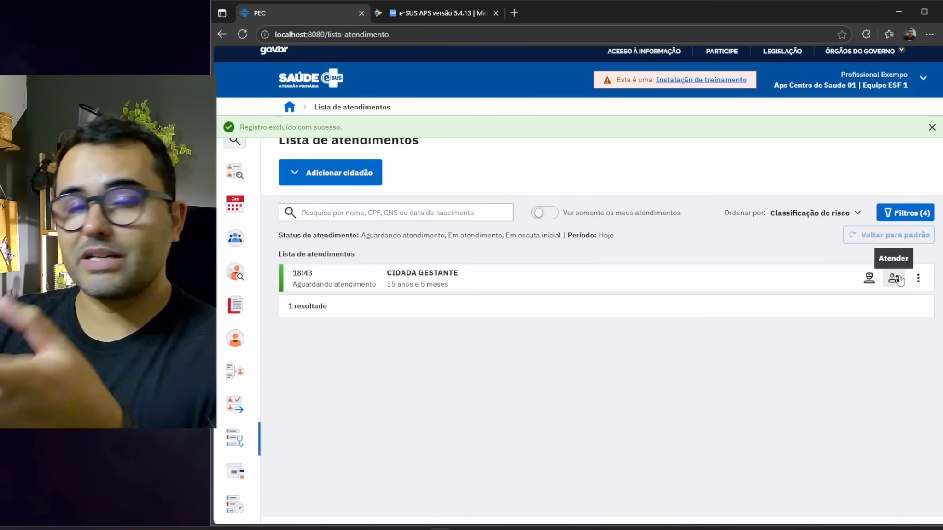
Start the pregnant citizen's attendance and show the SDC clinical decision support notifications on the Folha de rosto
{"action": "left_click", "coordinate": [894, 278]}
{"action": "left_click", "coordinate": [932, 127]}
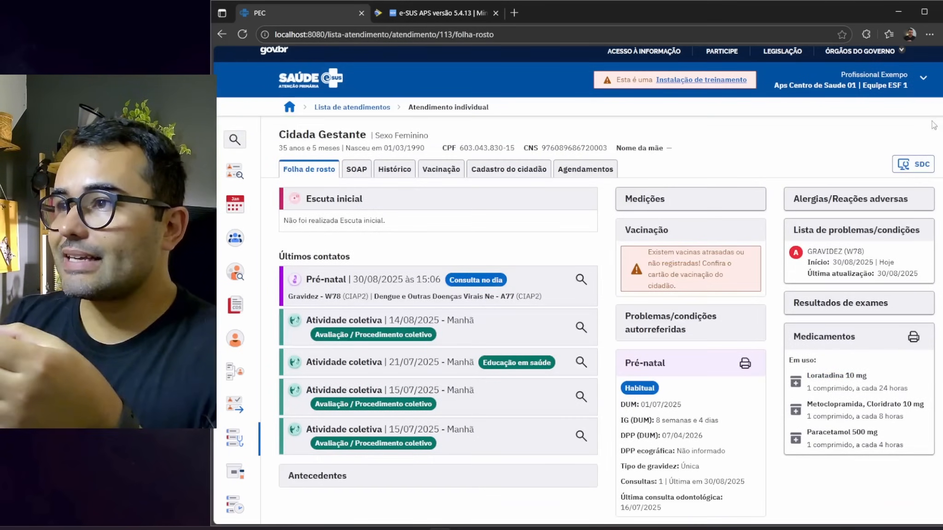
{"action": "left_click", "coordinate": [905, 170]}
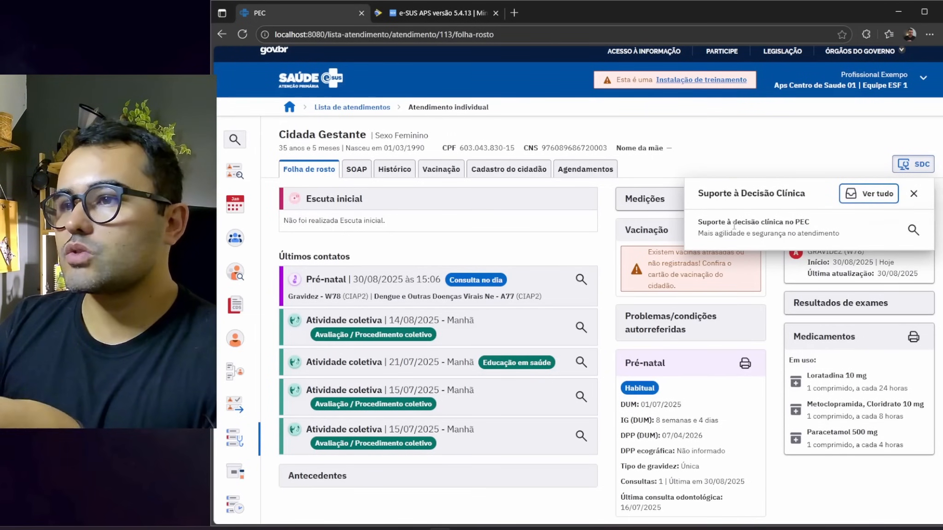
Go to the citizen's SOAP record and read the full SDC notification "Suporte à decisão clínica no PEC"
{"action": "left_click", "coordinate": [356, 169]}
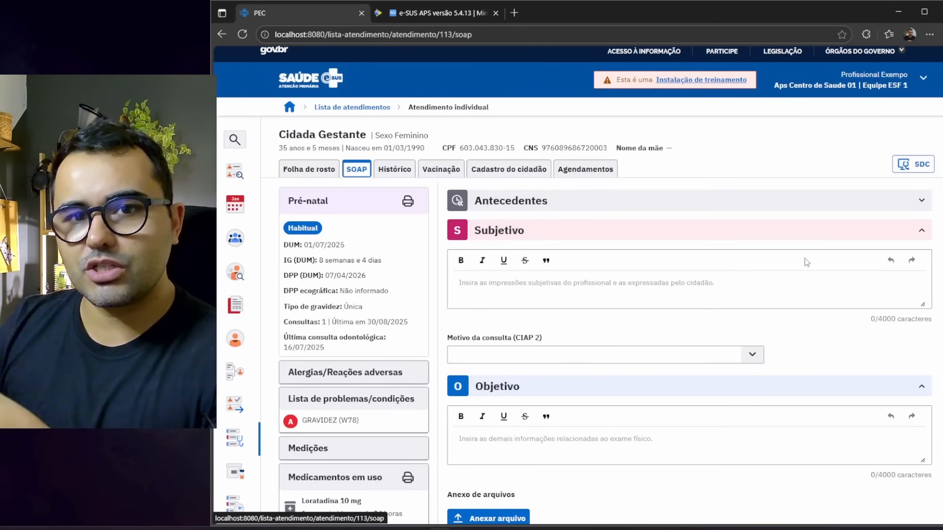
{"action": "left_click", "coordinate": [915, 166]}
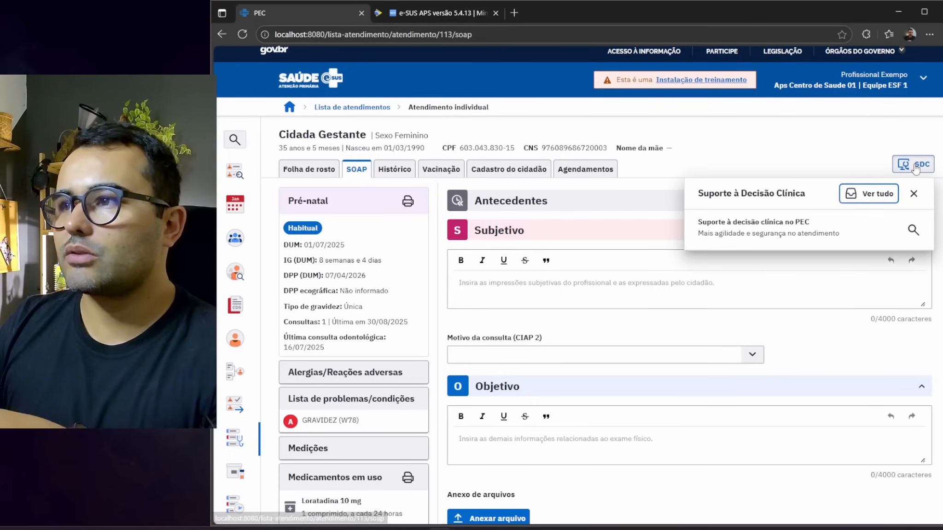
{"action": "left_click", "coordinate": [914, 231]}
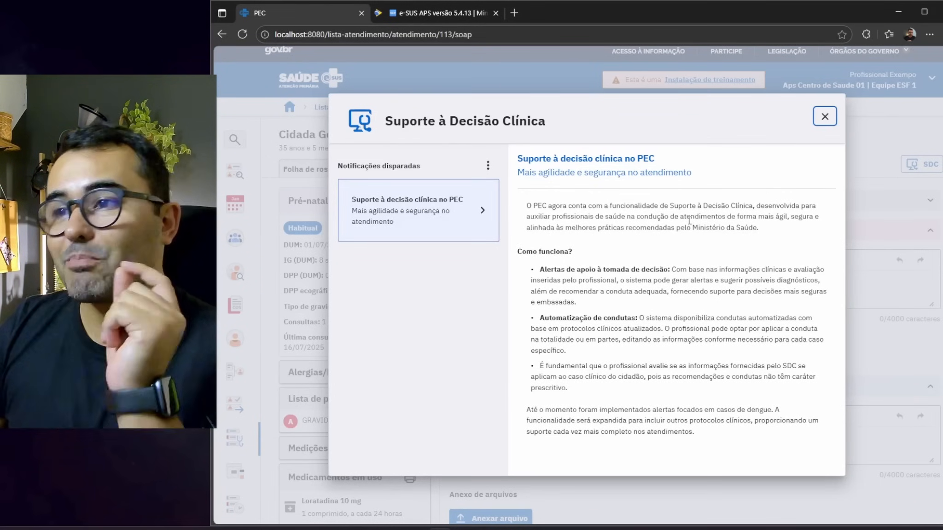
{"action": "left_click_drag", "start_coordinate": [758, 227], "coordinate": [673, 227]}
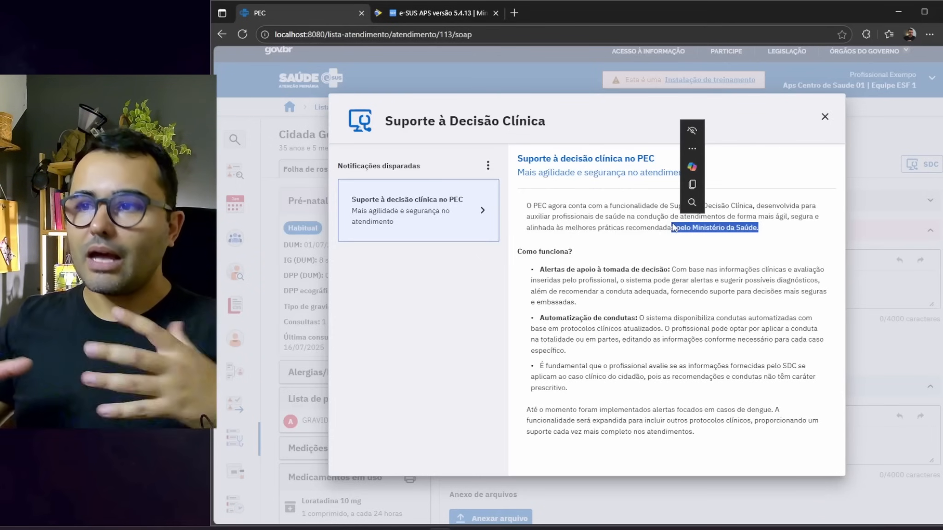
Finish reading the SDC notification, highlighting the sentence on dengue alerts, and close it
{"action": "left_click", "coordinate": [676, 250]}
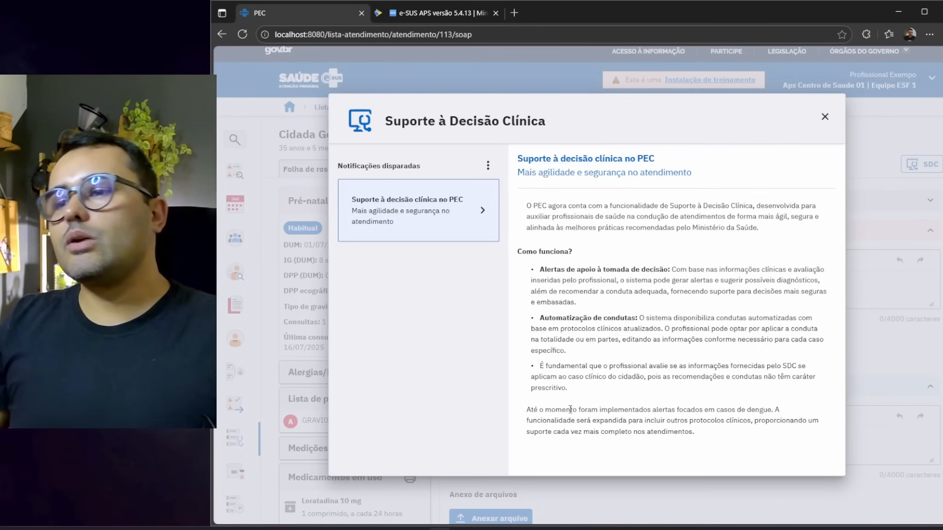
{"action": "left_click_drag", "start_coordinate": [574, 408], "coordinate": [769, 404]}
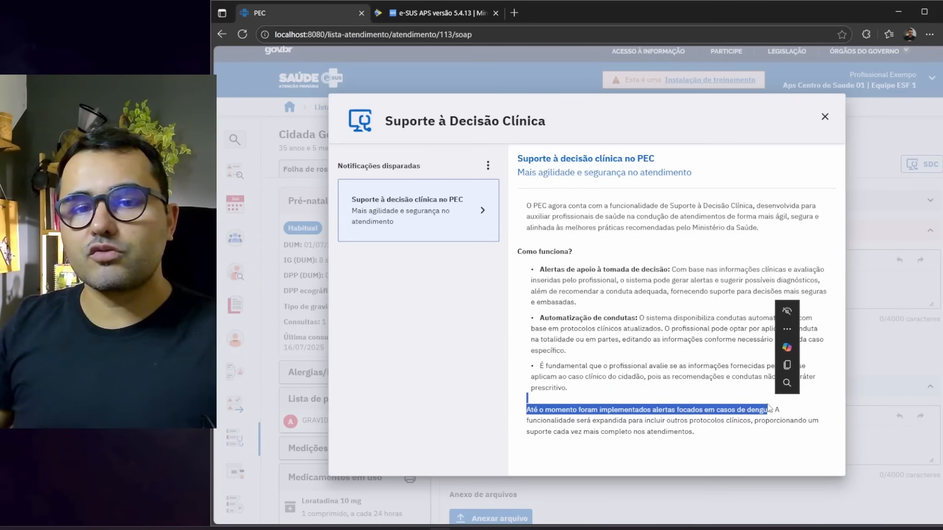
{"action": "left_click", "coordinate": [776, 412]}
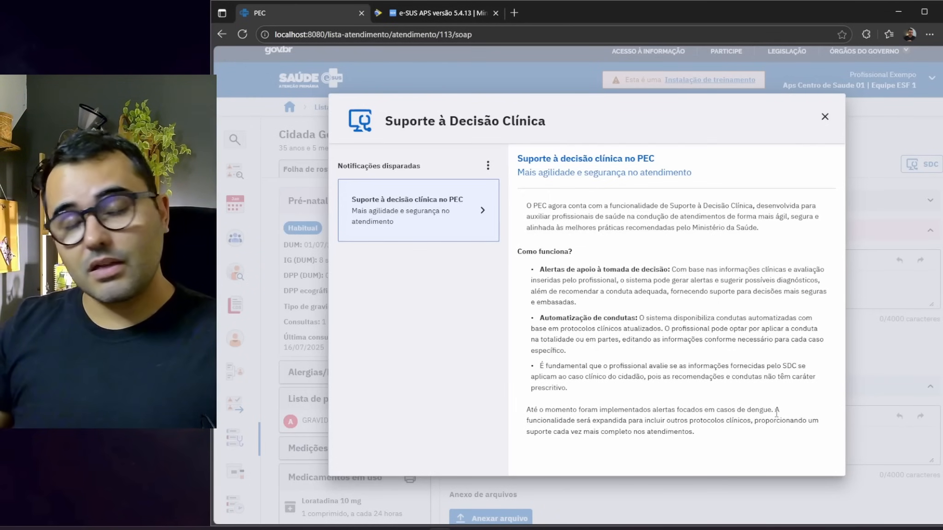
{"action": "left_click", "coordinate": [825, 119]}
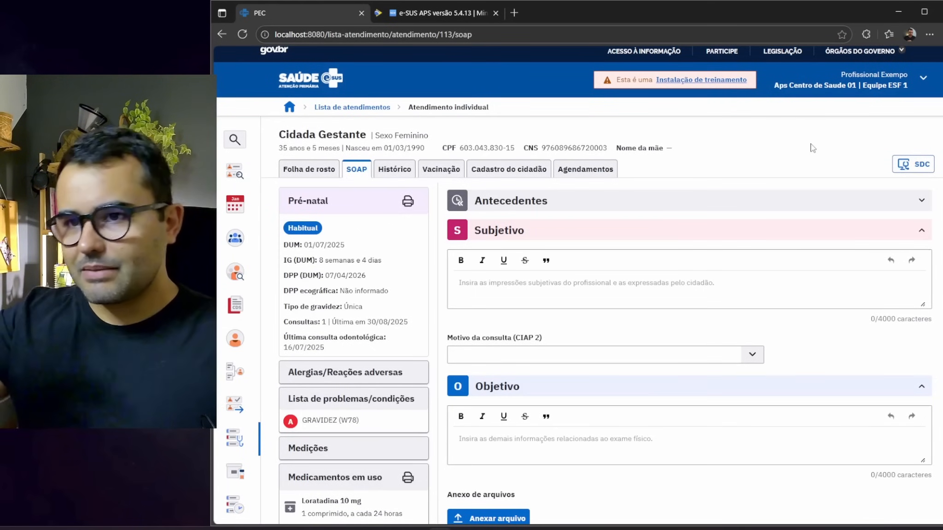
Add the CIAP 2 condition "DENGUE E OUTRAS DOENÇAS VIRAIS NE" (A77) to the problems evaluated in the Avaliação section
{"action": "scroll", "coordinate": [700, 191], "scroll_direction": "down", "scroll_amount": 5}
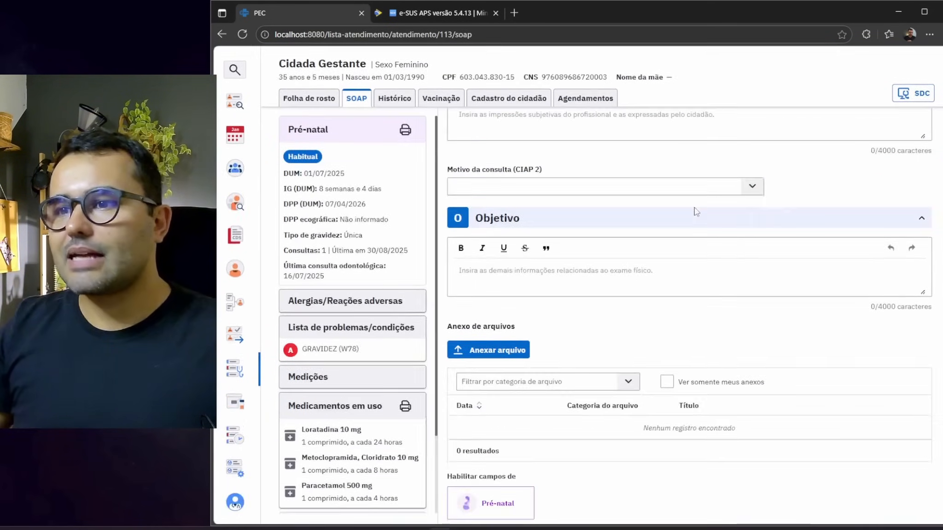
{"action": "scroll", "coordinate": [770, 279], "scroll_direction": "down", "scroll_amount": 10}
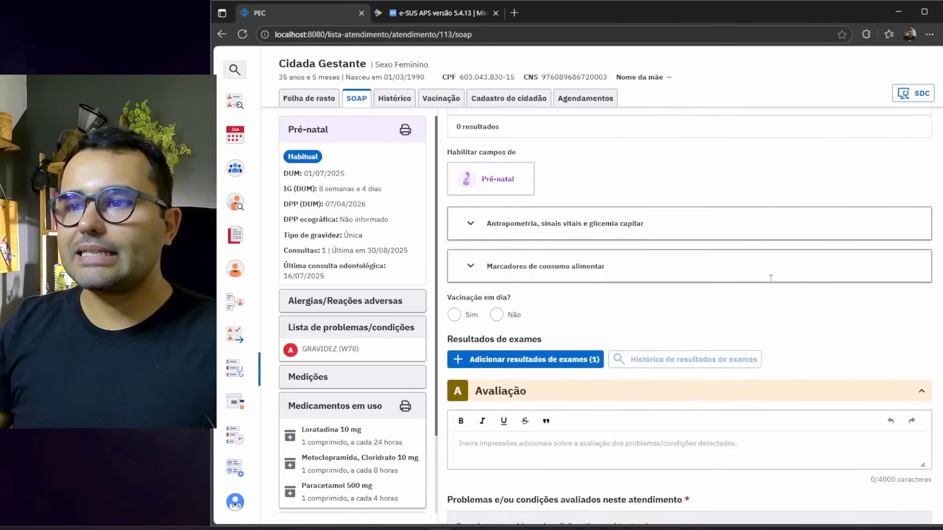
{"action": "left_click", "coordinate": [500, 396]}
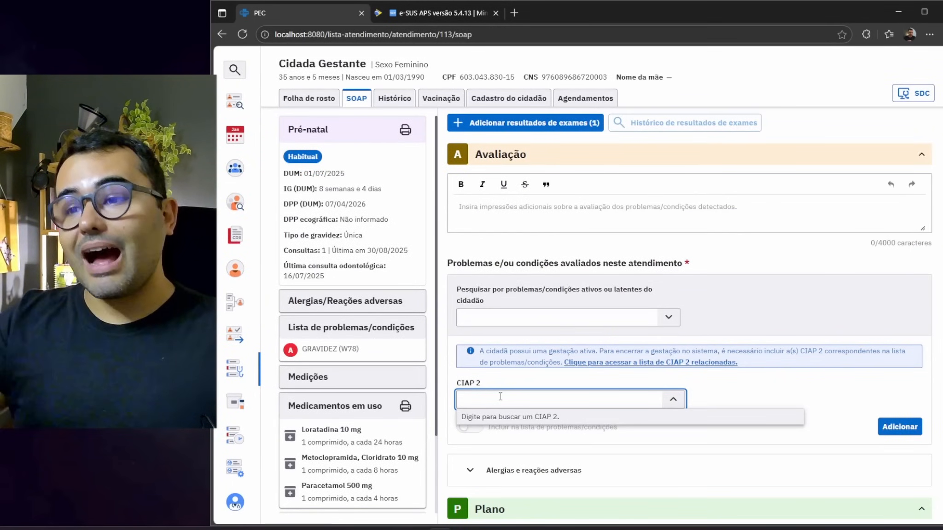
{"action": "type", "text": "dengue"}
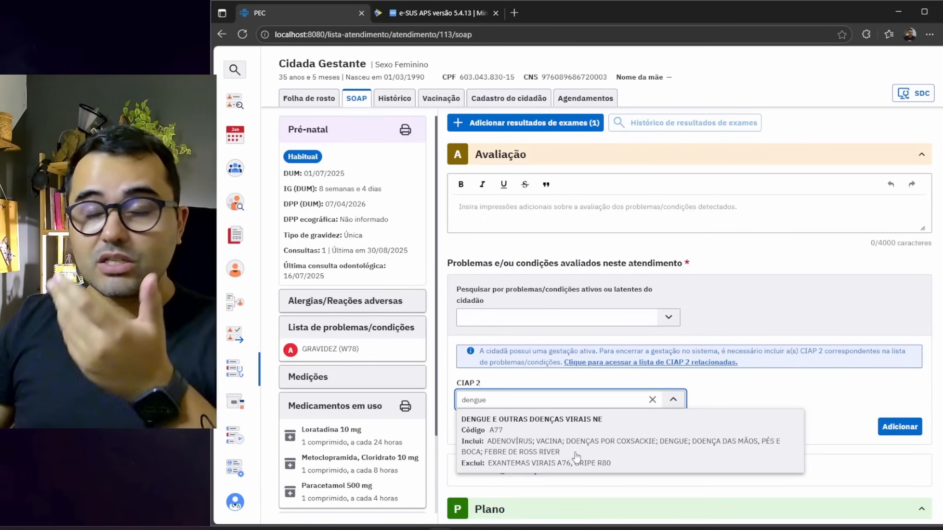
{"action": "left_click", "coordinate": [596, 439]}
{"action": "left_click", "coordinate": [898, 427]}
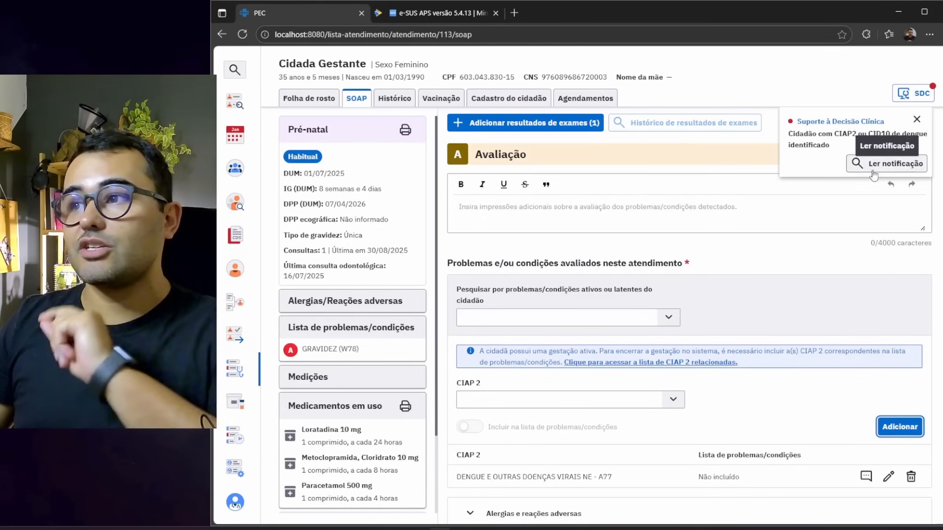
Read the triggered notification "Cidadão com CIAP2 ou CID10 de dengue identificado" and look through the listed conduct groups
{"action": "left_click", "coordinate": [892, 165]}
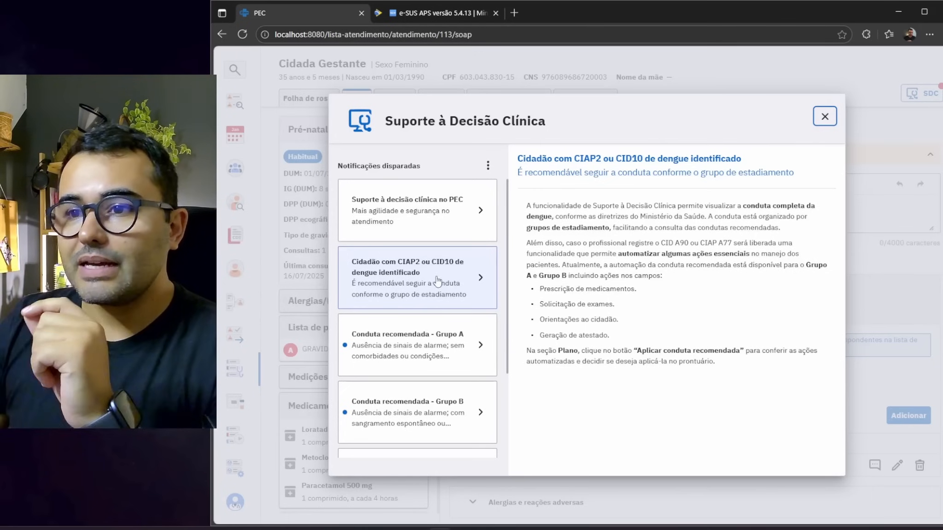
{"action": "scroll", "coordinate": [439, 279], "scroll_direction": "down", "scroll_amount": 2}
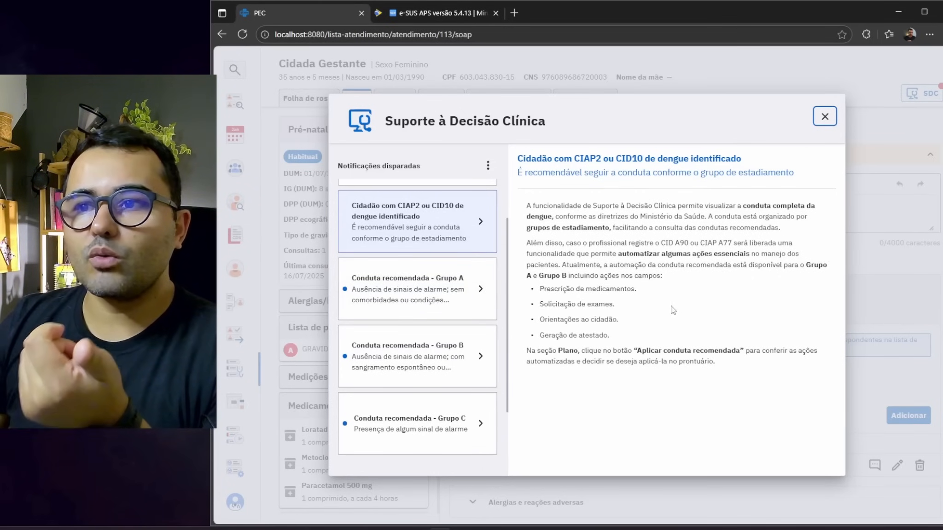
{"action": "scroll", "coordinate": [406, 361], "scroll_direction": "down", "scroll_amount": 1}
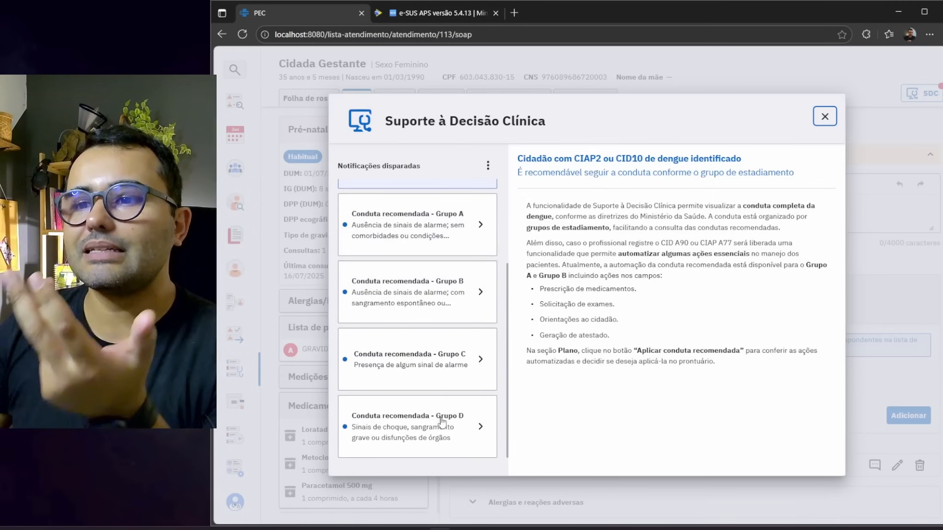
Read the recommended dengue conducts for Grupo A and Grupo B
{"action": "scroll", "coordinate": [441, 421], "scroll_direction": "up", "scroll_amount": 1}
{"action": "left_click", "coordinate": [459, 307]}
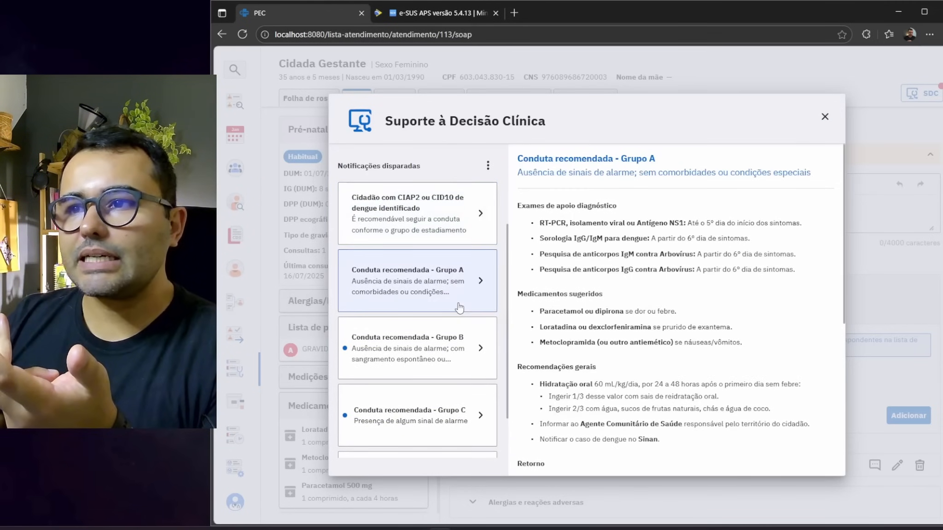
{"action": "scroll", "coordinate": [613, 264], "scroll_direction": "down", "scroll_amount": 3}
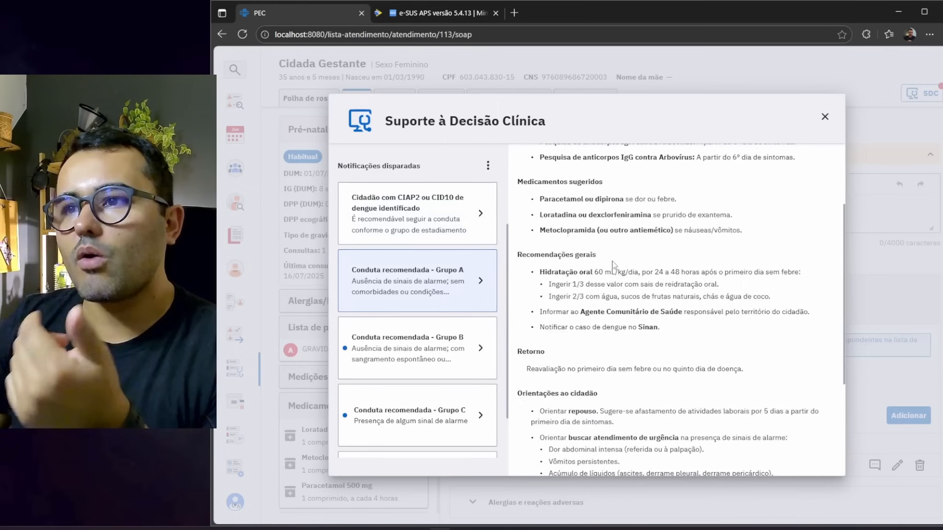
{"action": "left_click", "coordinate": [449, 359]}
{"action": "scroll", "coordinate": [568, 340], "scroll_direction": "down", "scroll_amount": 5}
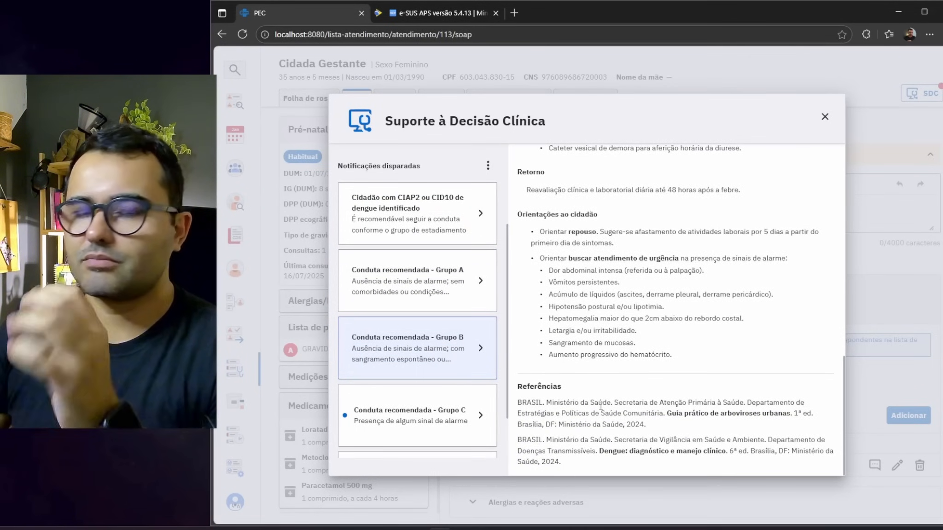
Read the recommended dengue conducts for Grupo C and Grupo D and close the notifications
{"action": "scroll", "coordinate": [419, 398], "scroll_direction": "down", "scroll_amount": 1}
{"action": "left_click", "coordinate": [437, 377]}
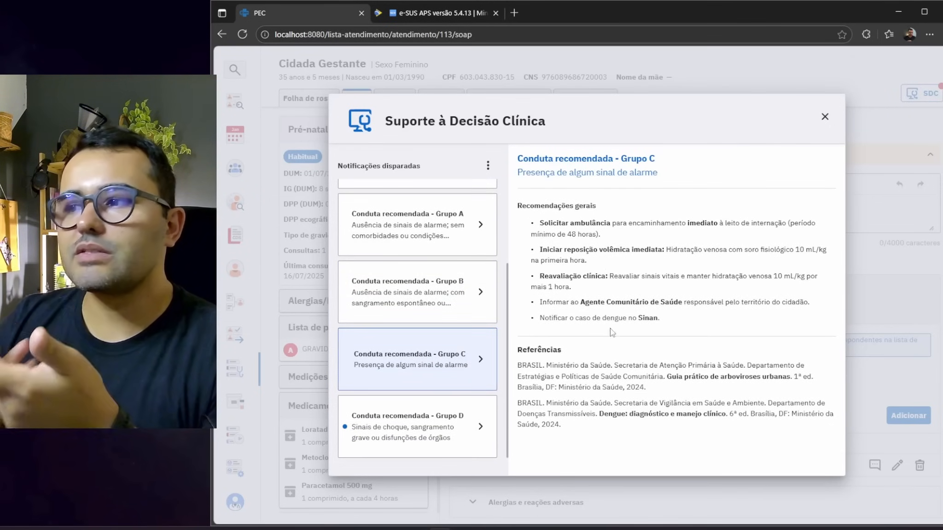
{"action": "left_click", "coordinate": [453, 438]}
{"action": "scroll", "coordinate": [621, 377], "scroll_direction": "down", "scroll_amount": 2}
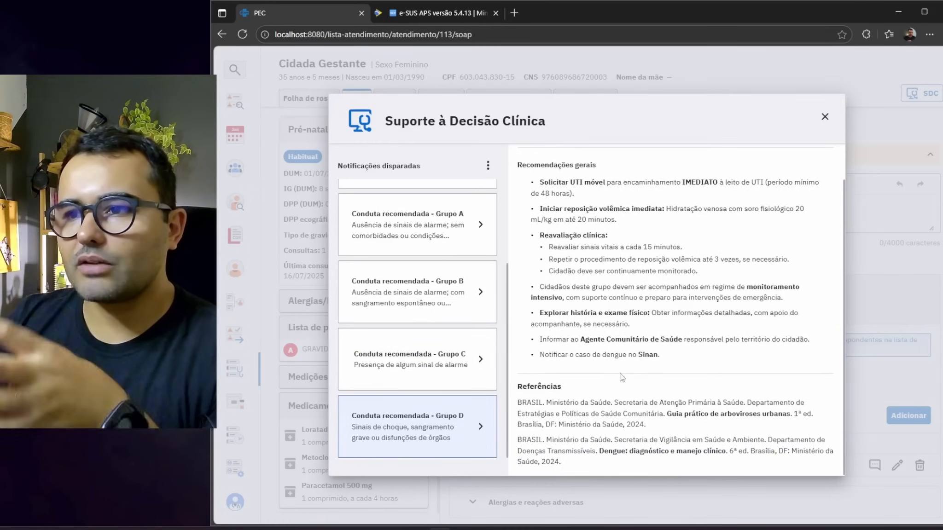
{"action": "scroll", "coordinate": [621, 378], "scroll_direction": "up", "scroll_amount": 2}
{"action": "scroll", "coordinate": [415, 322], "scroll_direction": "up", "scroll_amount": 5}
{"action": "left_click", "coordinate": [414, 276]}
{"action": "left_click", "coordinate": [824, 116]}
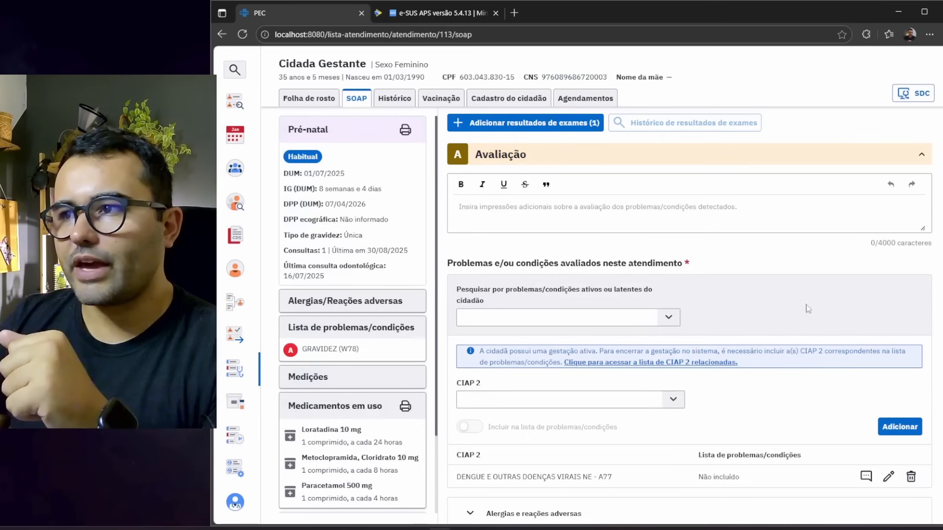
Open the Grupo B recommended conduct from the Plano section and examine its medication and exam options
{"action": "scroll", "coordinate": [668, 368], "scroll_direction": "down", "scroll_amount": 5}
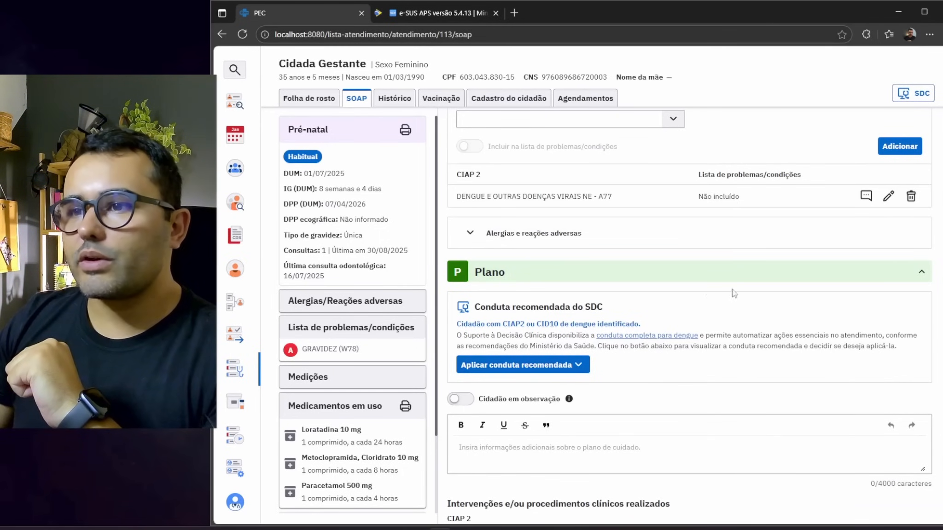
{"action": "left_click", "coordinate": [500, 370]}
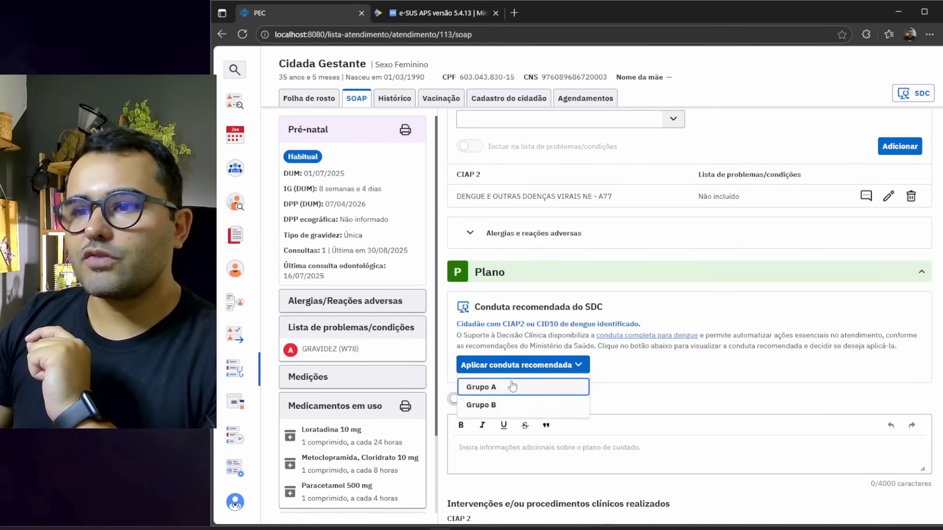
{"action": "scroll", "coordinate": [509, 389], "scroll_direction": "down", "scroll_amount": 1}
{"action": "scroll", "coordinate": [511, 354], "scroll_direction": "up", "scroll_amount": 1}
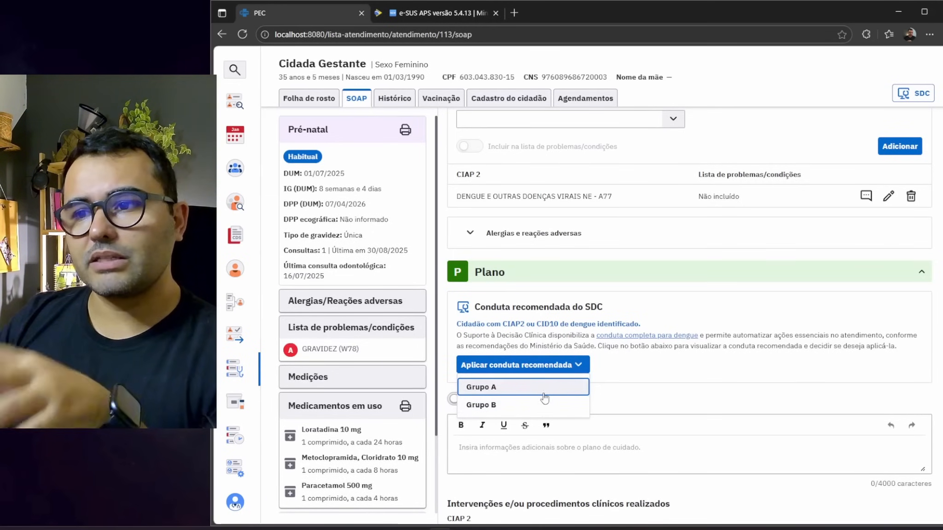
{"action": "left_click", "coordinate": [527, 406]}
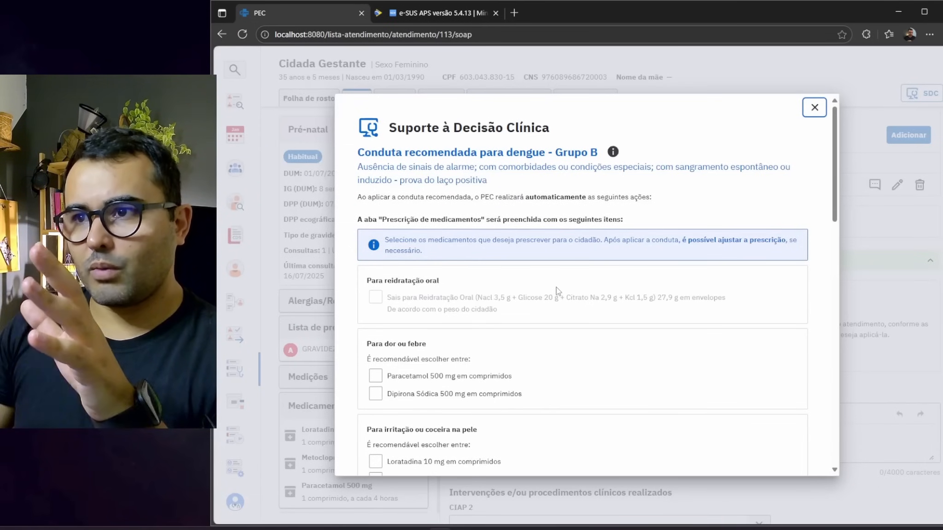
{"action": "scroll", "coordinate": [556, 287], "scroll_direction": "down", "scroll_amount": 4}
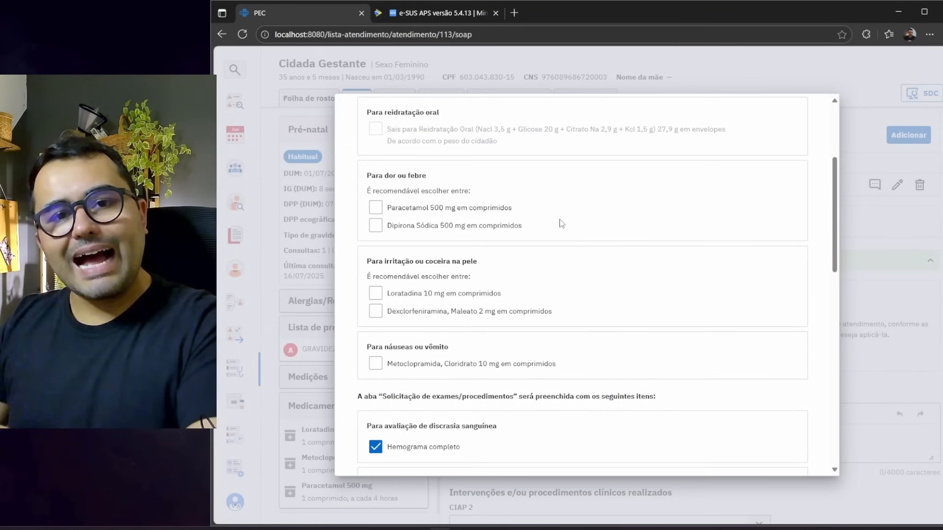
{"action": "scroll", "coordinate": [557, 231], "scroll_direction": "up", "scroll_amount": 4}
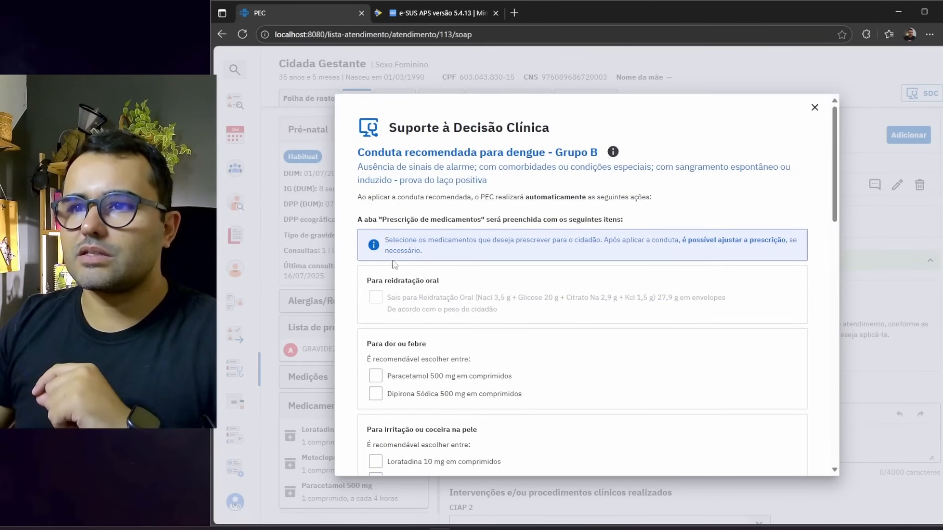
{"action": "scroll", "coordinate": [442, 256], "scroll_direction": "down", "scroll_amount": 1}
{"action": "mouse_move", "coordinate": [403, 241]}
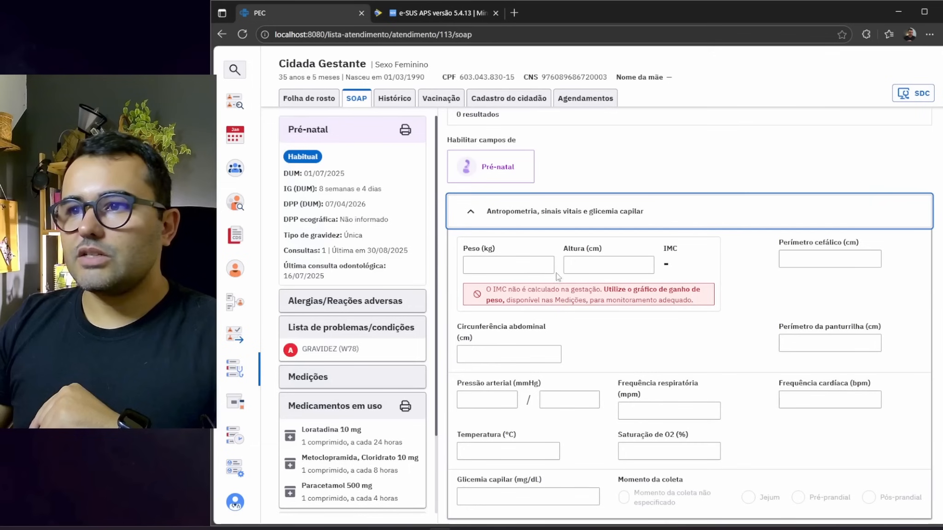
Record a weight of 75 kg and a height of 160 cm in the anthropometry data and collapse that section
{"action": "key", "text": "Tab"}
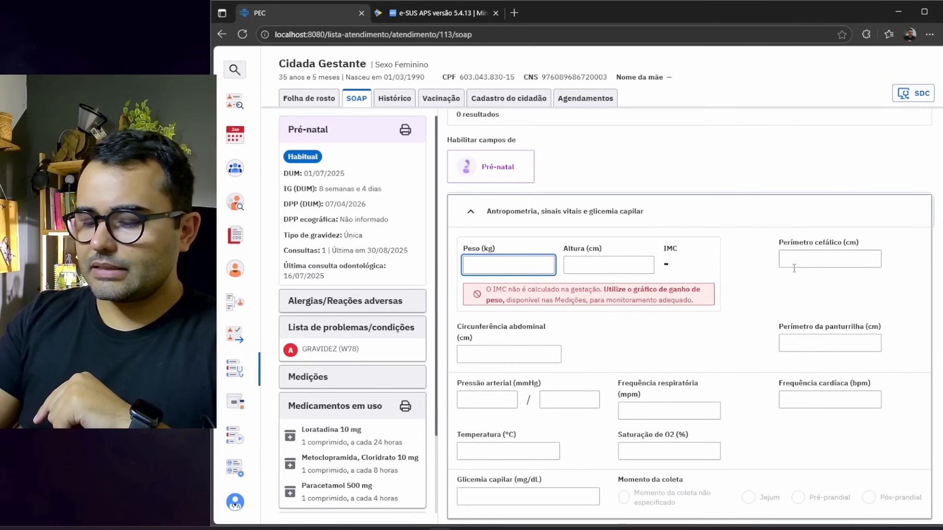
{"action": "type", "text": "75"}
{"action": "left_click", "coordinate": [621, 265]}
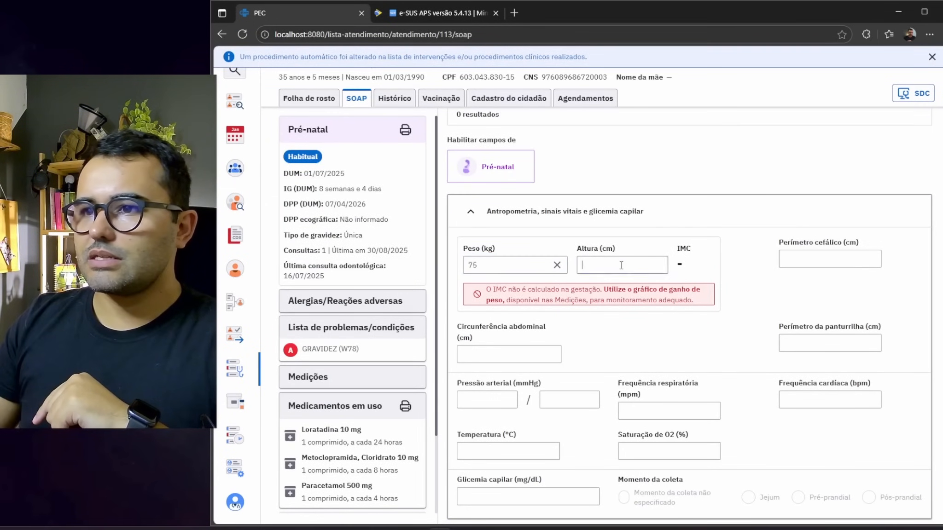
{"action": "type", "text": "160"}
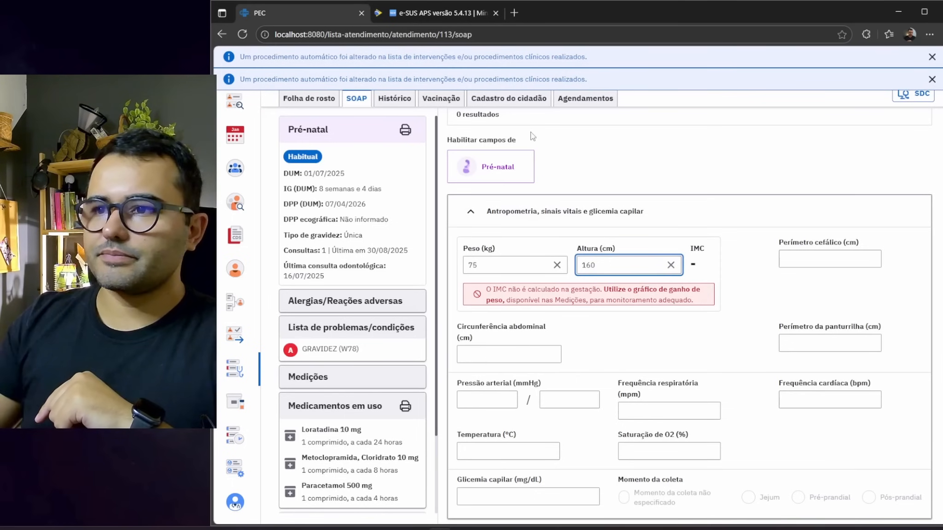
{"action": "left_click", "coordinate": [644, 211]}
Open the SDC recommended dengue conduct for Grupo B in the Plano section
{"action": "scroll", "coordinate": [683, 227], "scroll_direction": "down", "scroll_amount": 8}
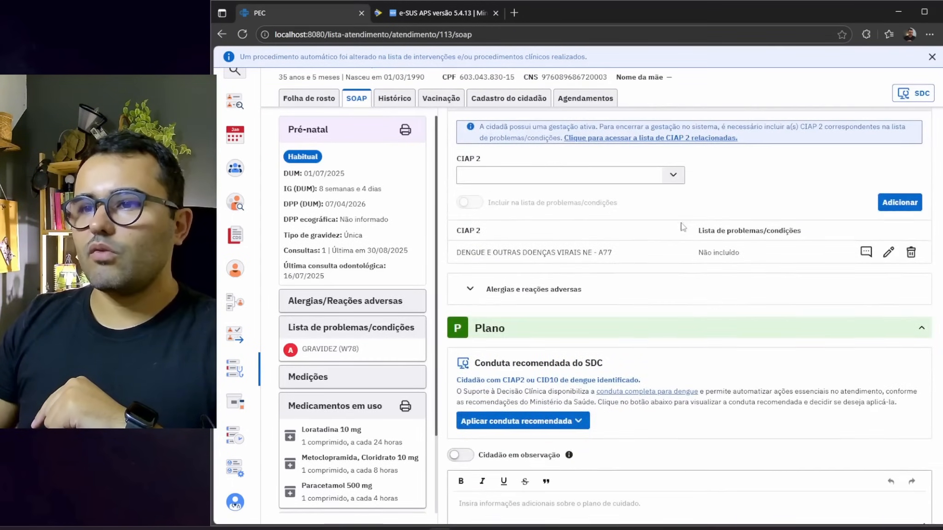
{"action": "scroll", "coordinate": [526, 349], "scroll_direction": "down", "scroll_amount": 3}
{"action": "left_click", "coordinate": [515, 313]}
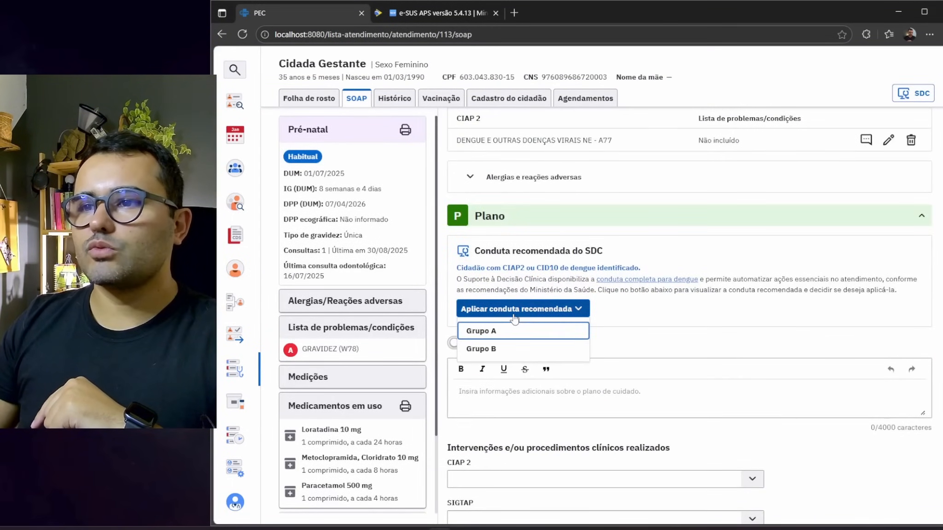
{"action": "left_click", "coordinate": [511, 349]}
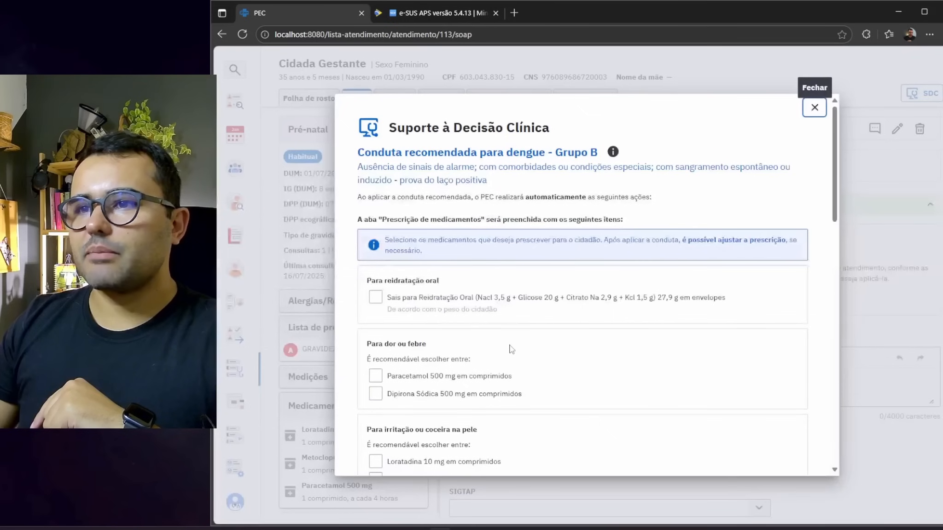
Include Sais para Reidratação Oral, Paracetamol 500 mg and Loratadina 10 mg in the conduct's prescription items
{"action": "left_click", "coordinate": [375, 299]}
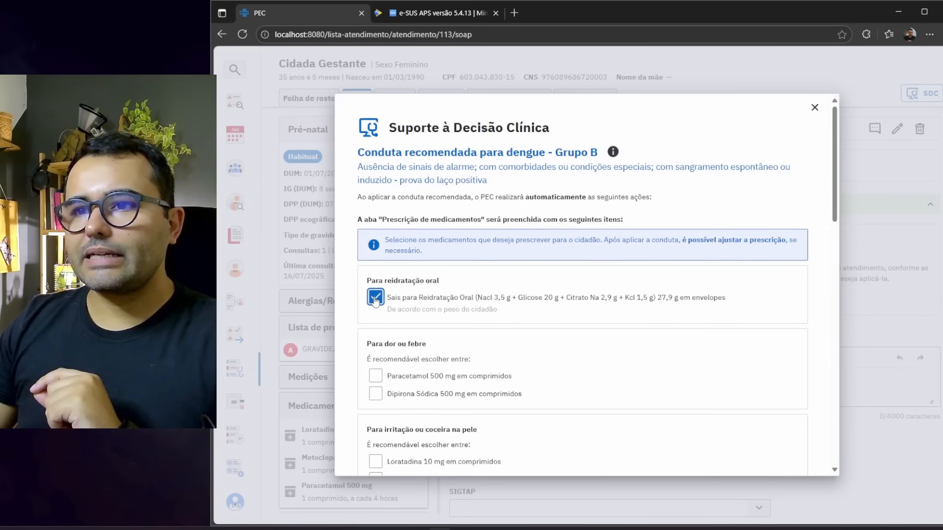
{"action": "scroll", "coordinate": [416, 321], "scroll_direction": "down", "scroll_amount": 1}
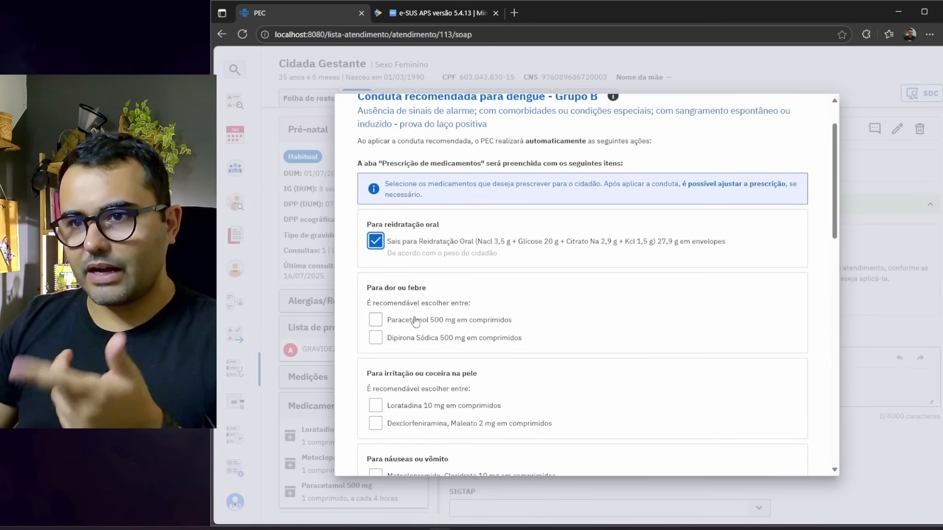
{"action": "scroll", "coordinate": [439, 321], "scroll_direction": "down", "scroll_amount": 1}
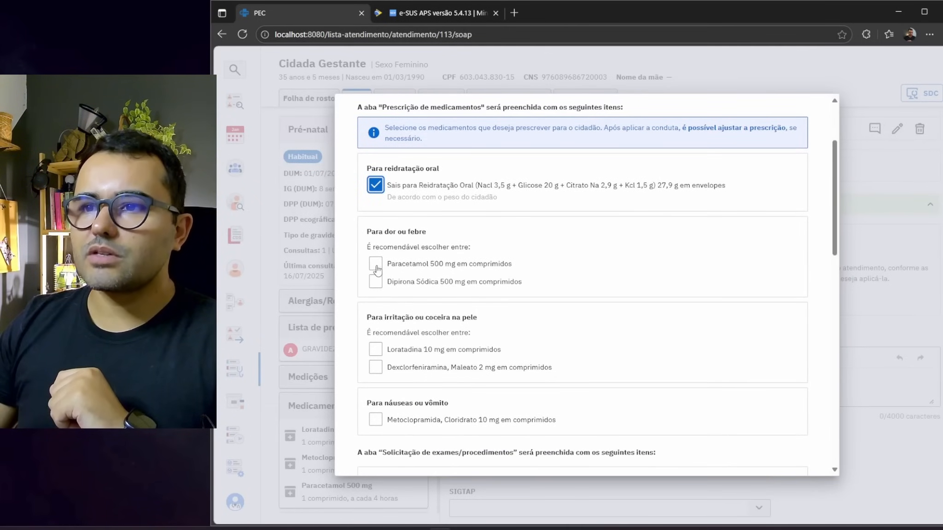
{"action": "scroll", "coordinate": [498, 280], "scroll_direction": "down", "scroll_amount": 1}
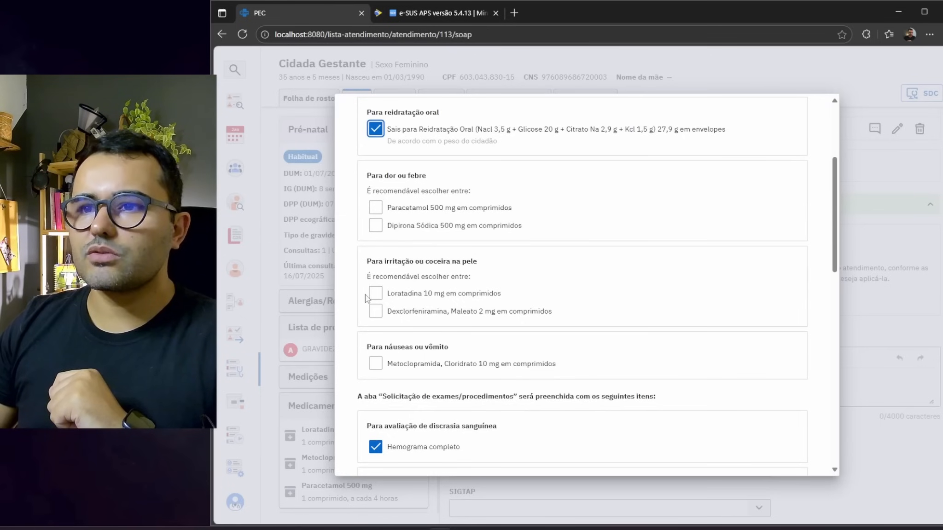
{"action": "left_click", "coordinate": [376, 208]}
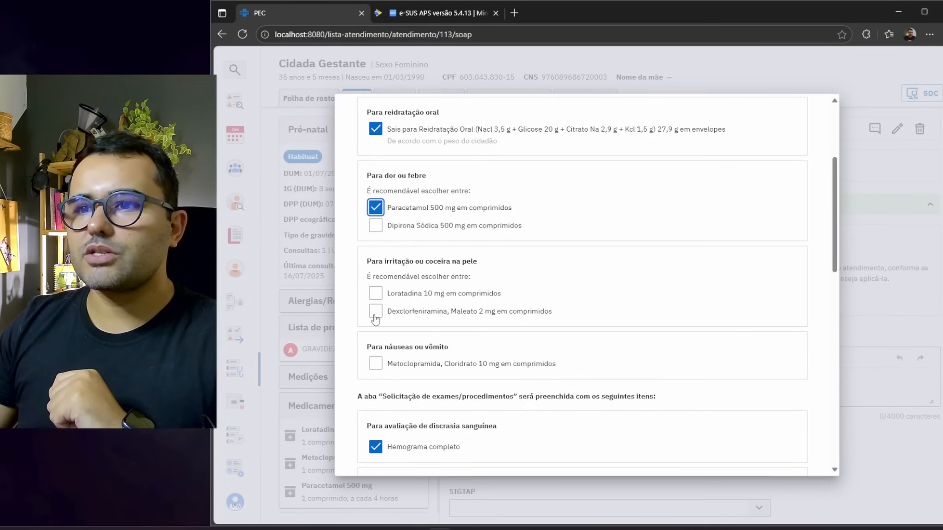
{"action": "left_click", "coordinate": [376, 294]}
Add the Teste rápido para dengue IgG/IgM to the conduct's exam requests, among the dengue diagnosis options
{"action": "scroll", "coordinate": [514, 348], "scroll_direction": "down", "scroll_amount": 3}
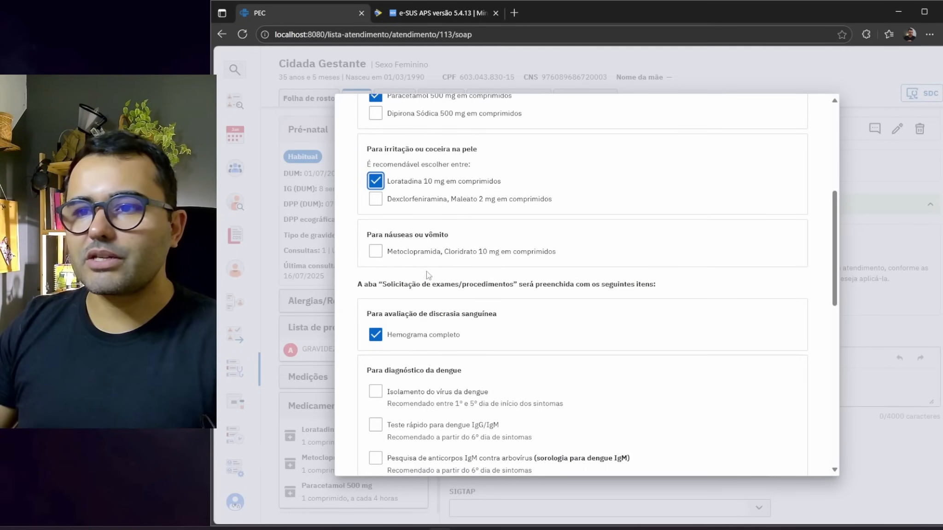
{"action": "scroll", "coordinate": [435, 278], "scroll_direction": "down", "scroll_amount": 1}
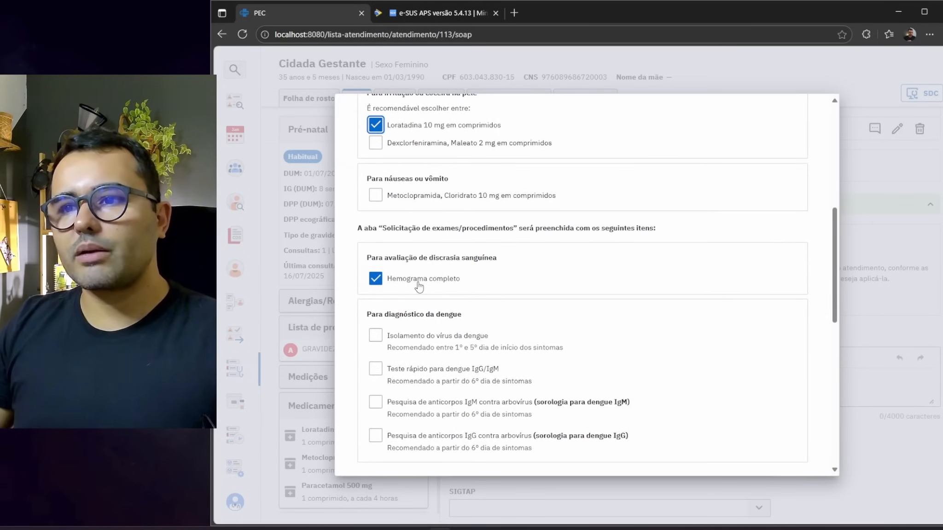
{"action": "scroll", "coordinate": [419, 283], "scroll_direction": "down", "scroll_amount": 1}
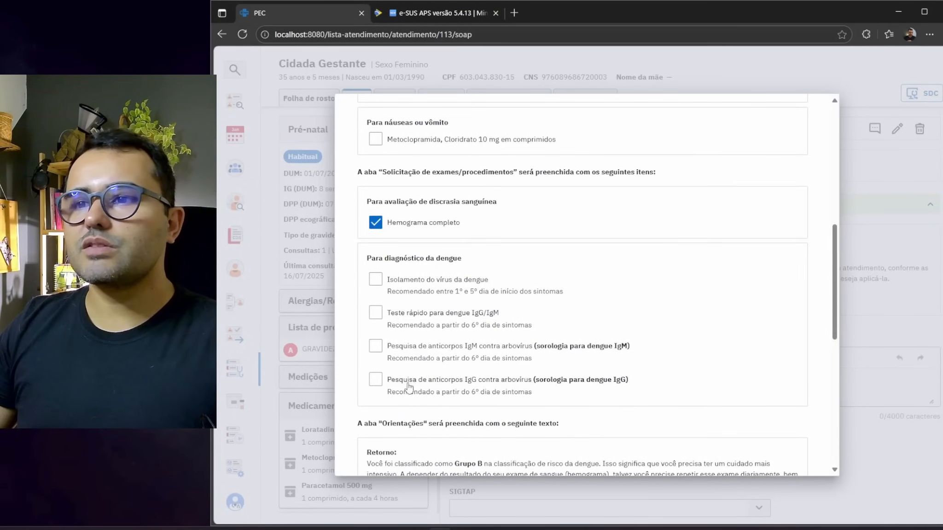
{"action": "left_click", "coordinate": [375, 313]}
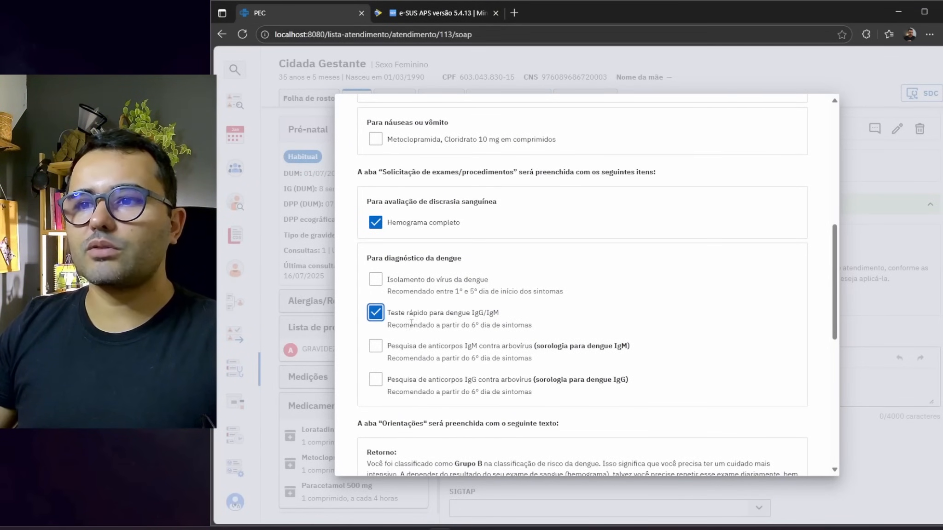
Review the Orientações text and the chosen items, and apply the Grupo B recommended conduct
{"action": "scroll", "coordinate": [375, 317], "scroll_direction": "down", "scroll_amount": 4}
{"action": "scroll", "coordinate": [503, 326], "scroll_direction": "down", "scroll_amount": 1}
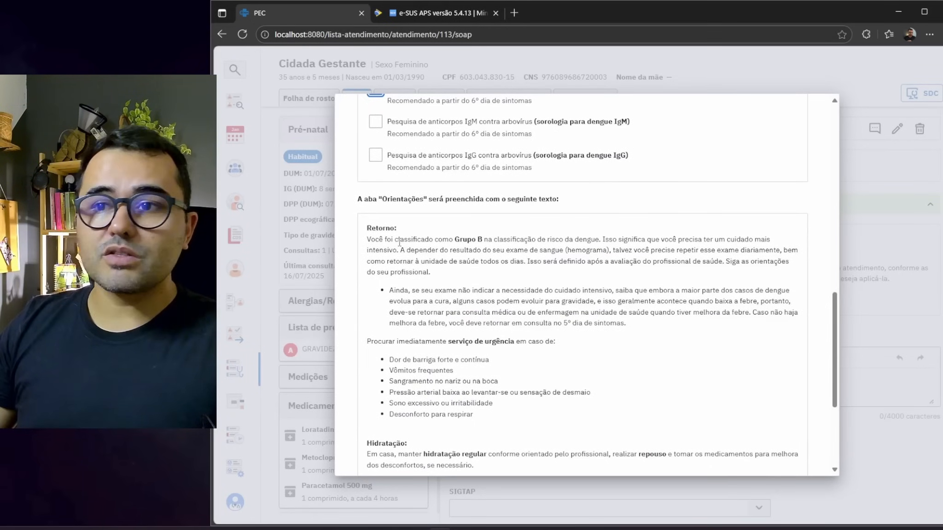
{"action": "scroll", "coordinate": [399, 242], "scroll_direction": "down", "scroll_amount": 4}
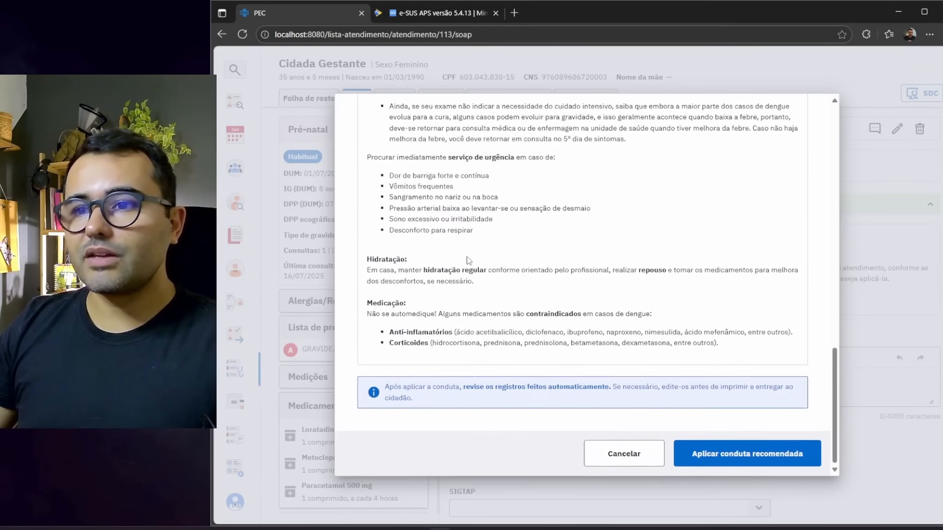
{"action": "scroll", "coordinate": [598, 327], "scroll_direction": "up", "scroll_amount": 15}
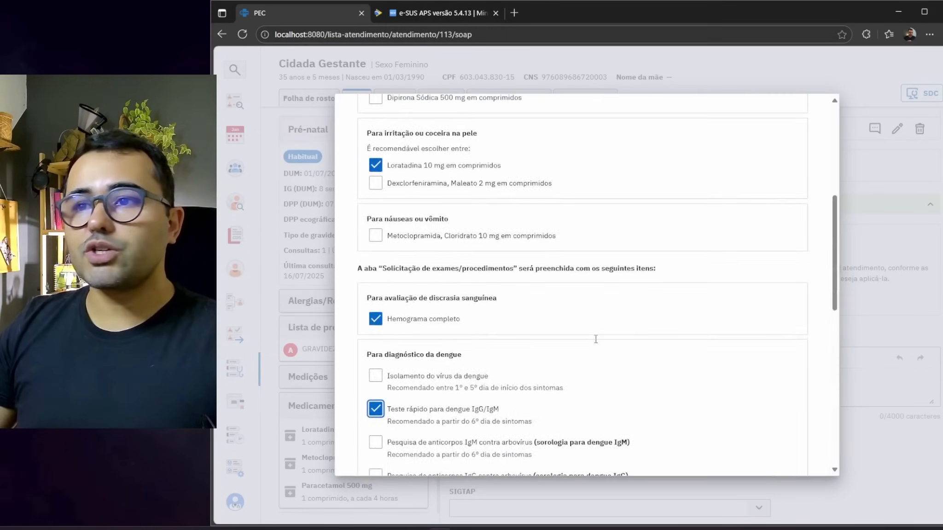
{"action": "scroll", "coordinate": [596, 339], "scroll_direction": "up", "scroll_amount": 2}
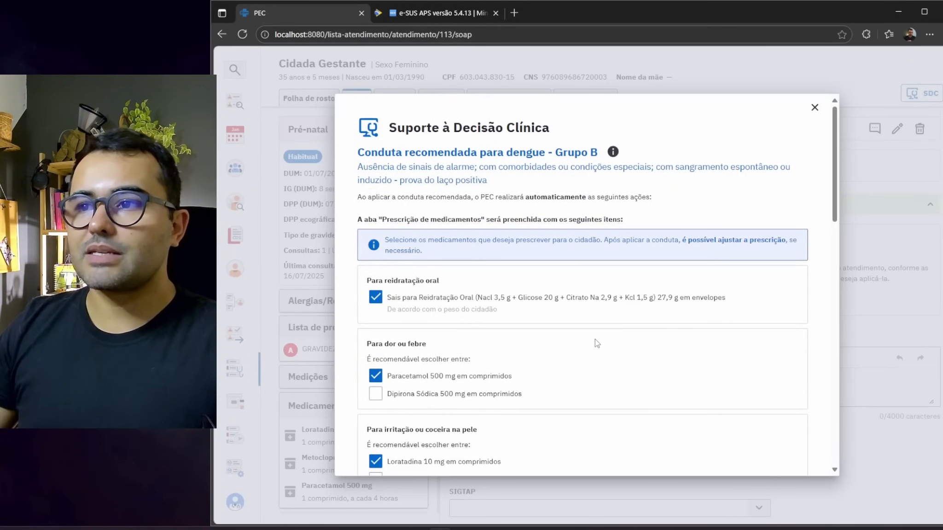
{"action": "scroll", "coordinate": [595, 339], "scroll_direction": "down", "scroll_amount": 15}
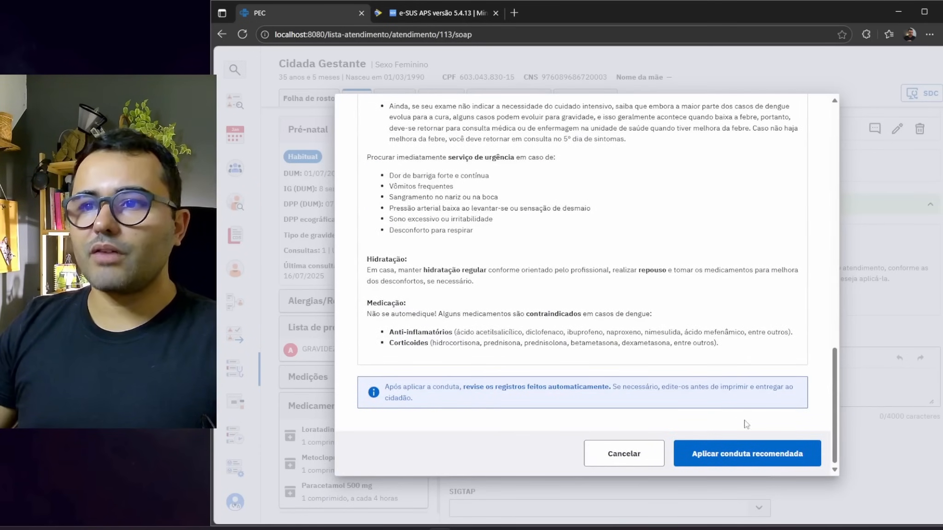
{"action": "left_click", "coordinate": [721, 460]}
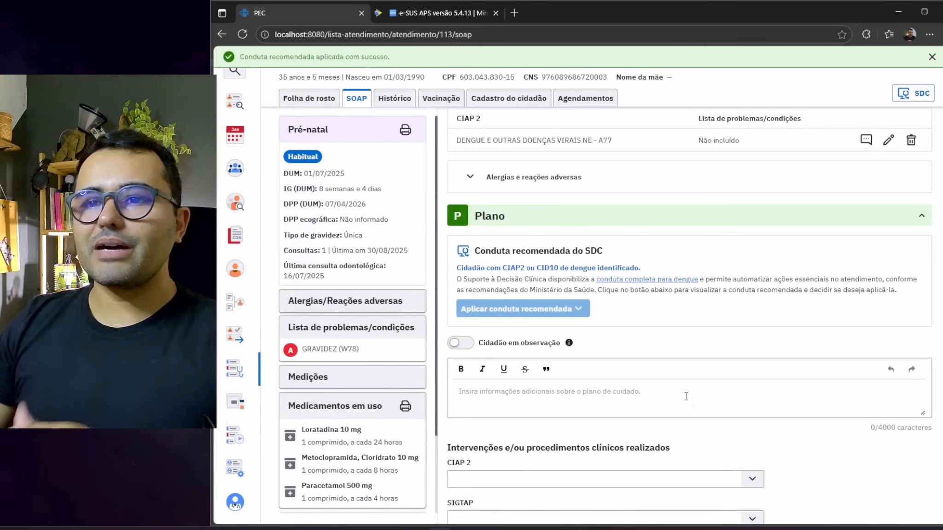
Examine the dosage and recommendations of the newly added prescription in the Plano section and collapse its details
{"action": "scroll", "coordinate": [685, 396], "scroll_direction": "down", "scroll_amount": 3}
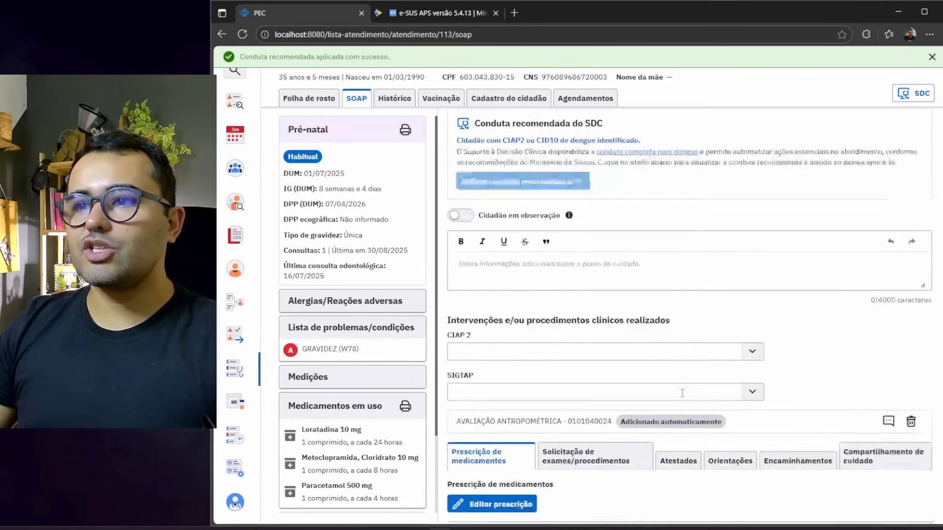
{"action": "scroll", "coordinate": [682, 393], "scroll_direction": "down", "scroll_amount": 1}
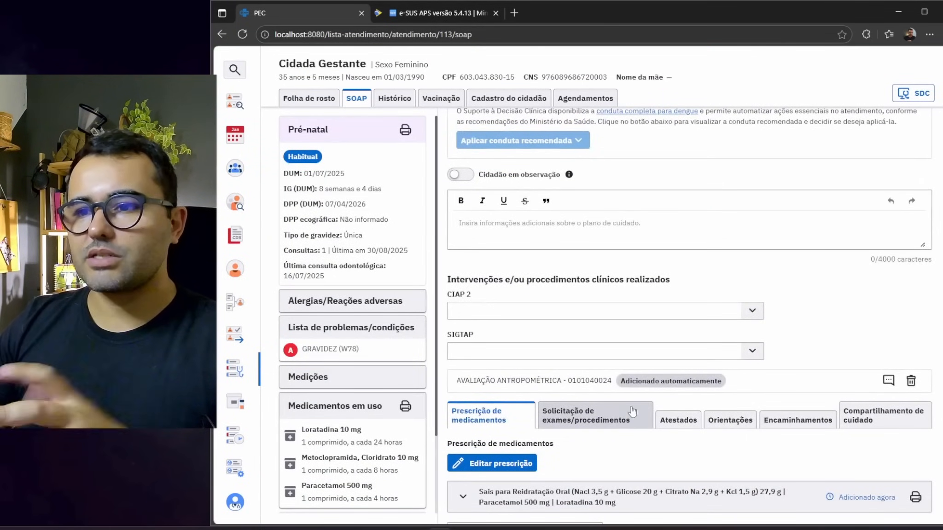
{"action": "scroll", "coordinate": [632, 411], "scroll_direction": "down", "scroll_amount": 2}
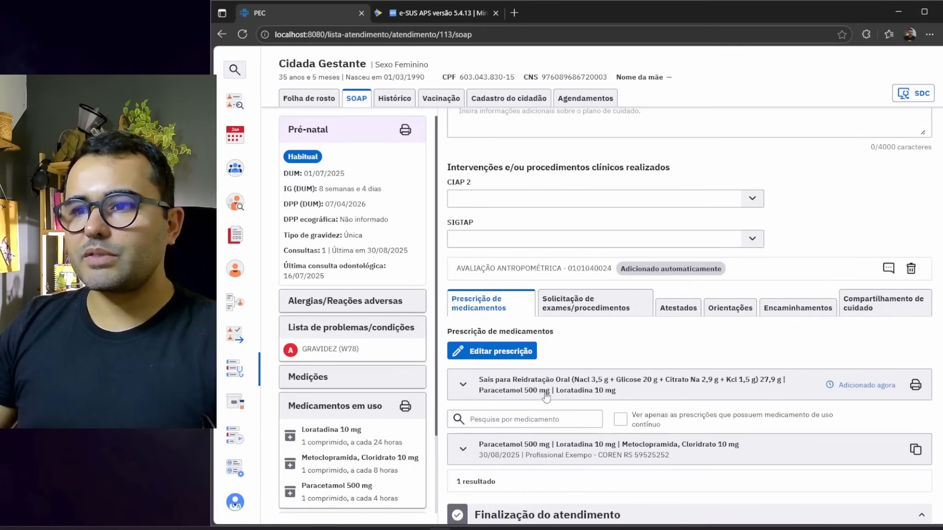
{"action": "left_click", "coordinate": [558, 391]}
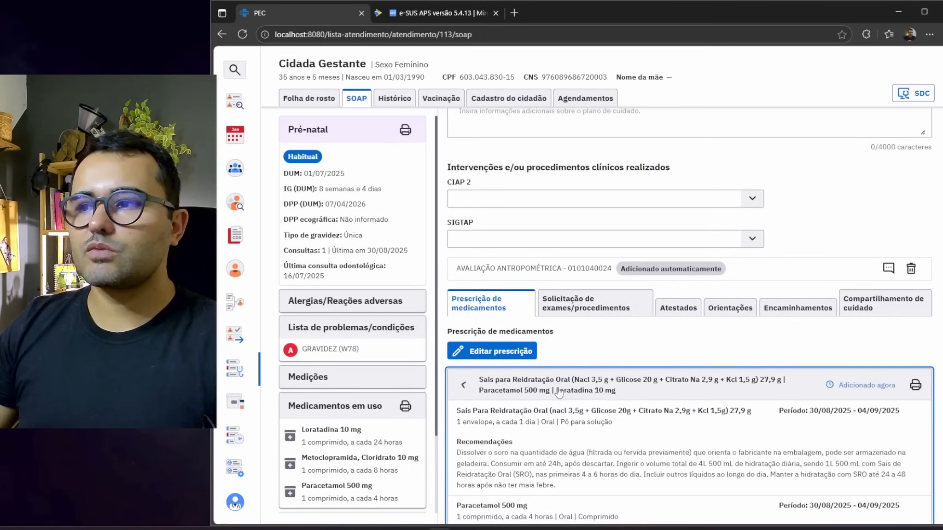
{"action": "left_click", "coordinate": [527, 388]}
{"action": "scroll", "coordinate": [641, 291], "scroll_direction": "down", "scroll_amount": 2}
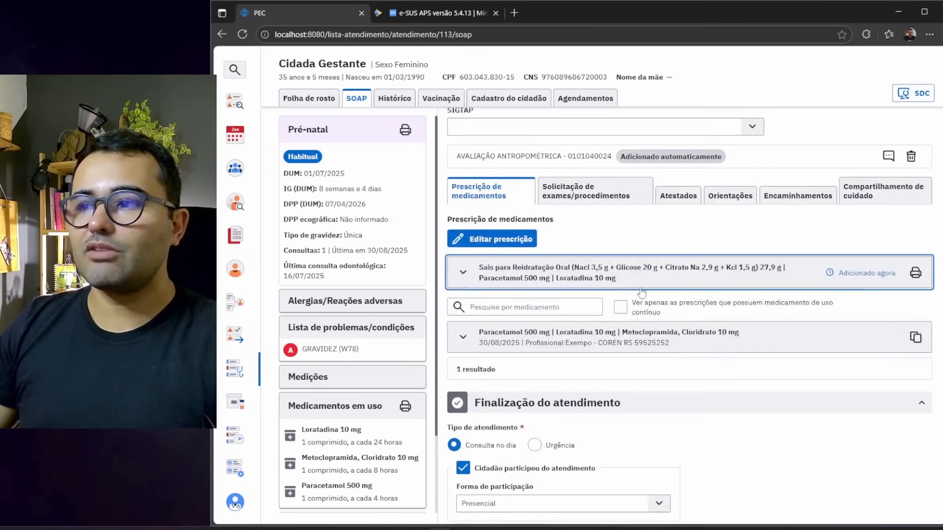
Generate the printable prescription with all three medications, read the recommendations for each, and close the preview
{"action": "left_click", "coordinate": [915, 274]}
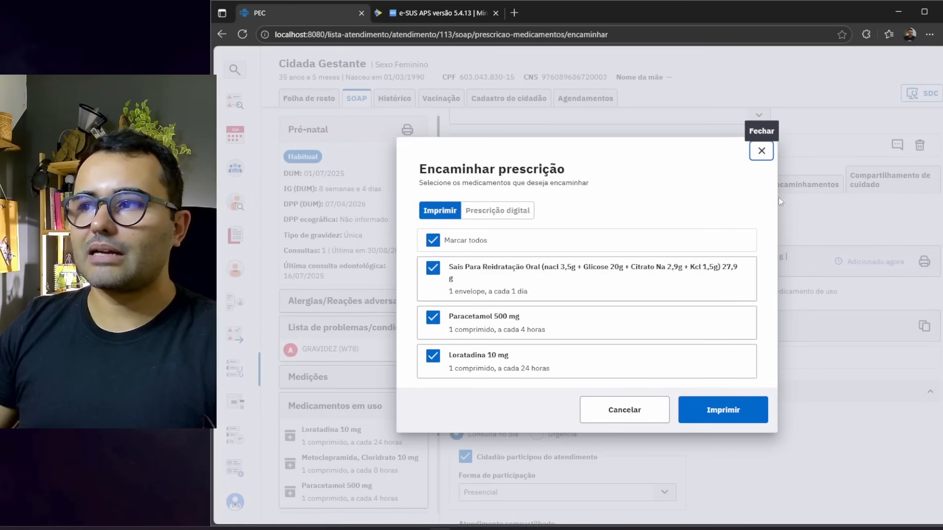
{"action": "left_click", "coordinate": [717, 413]}
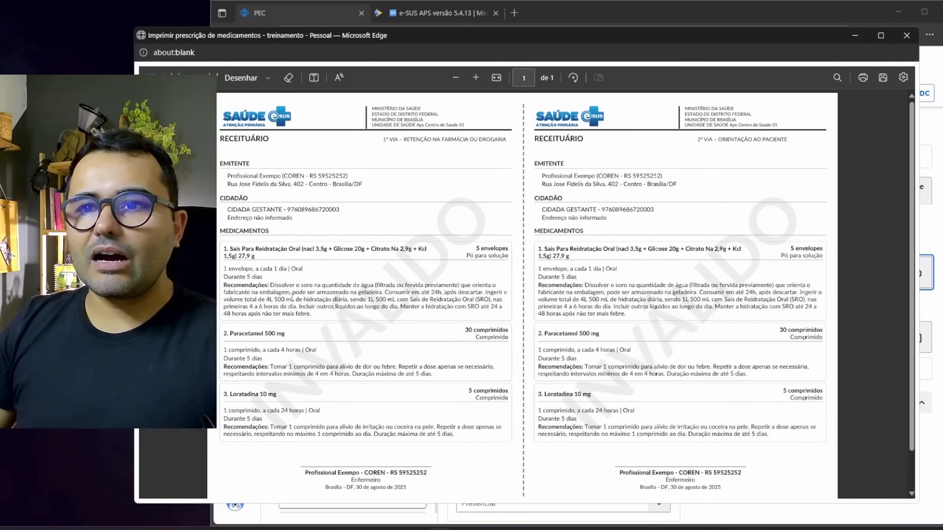
{"action": "left_click_drag", "start_coordinate": [270, 285], "coordinate": [328, 301]}
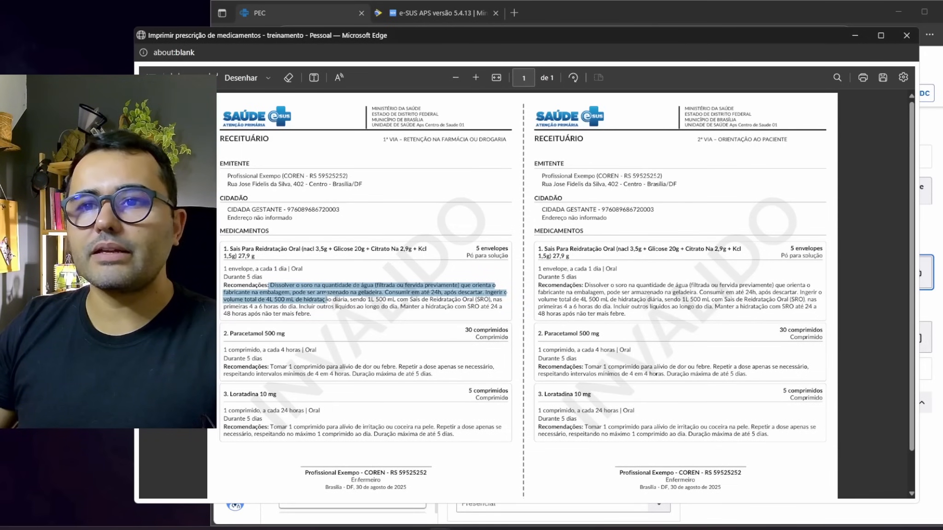
{"action": "left_click", "coordinate": [282, 303]}
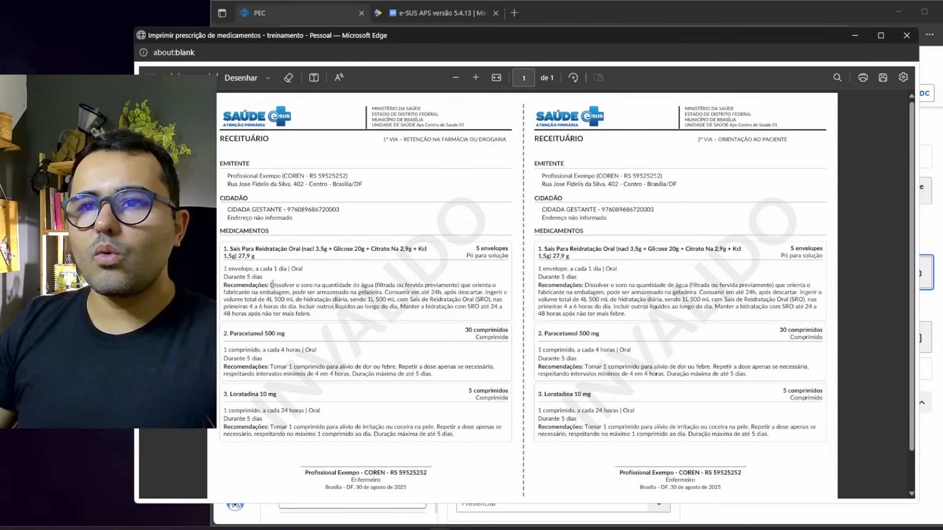
{"action": "left_click_drag", "start_coordinate": [300, 286], "coordinate": [314, 300]}
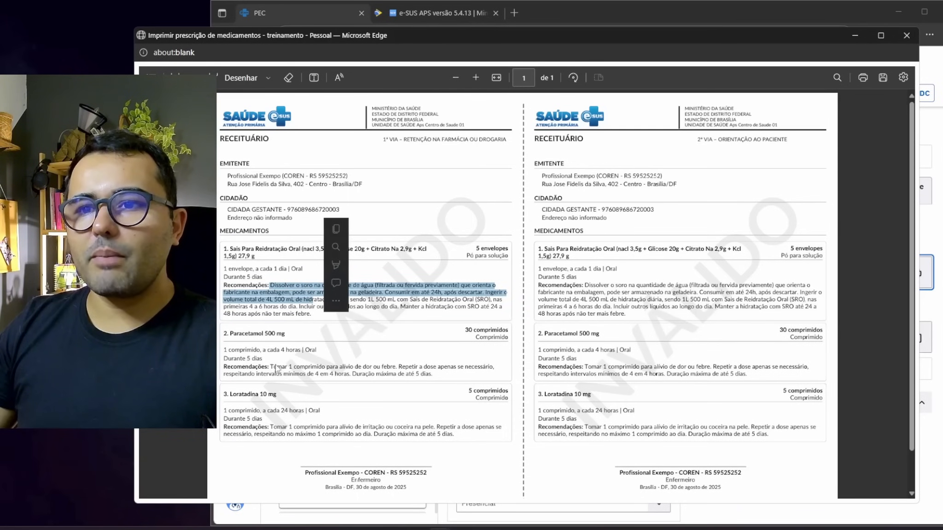
{"action": "left_click_drag", "start_coordinate": [271, 367], "coordinate": [291, 369]}
{"action": "left_click", "coordinate": [296, 427]}
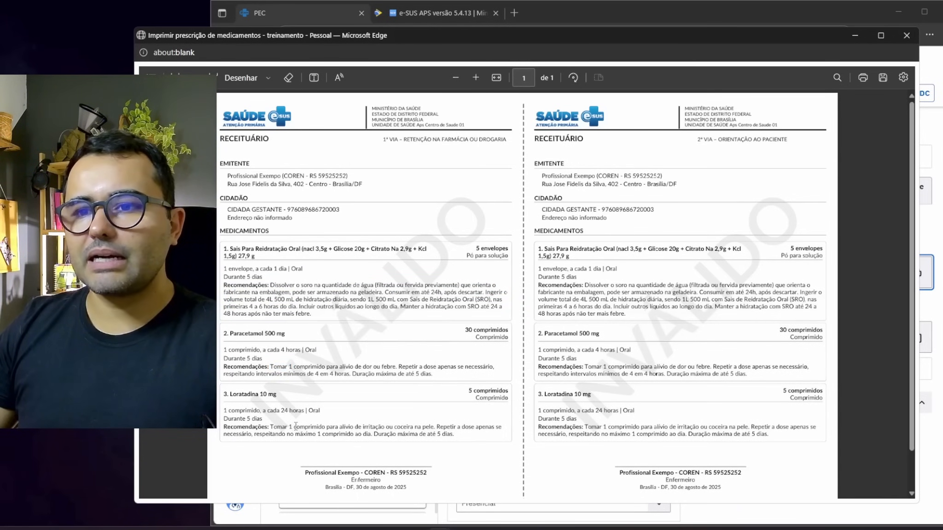
{"action": "left_click", "coordinate": [905, 36]}
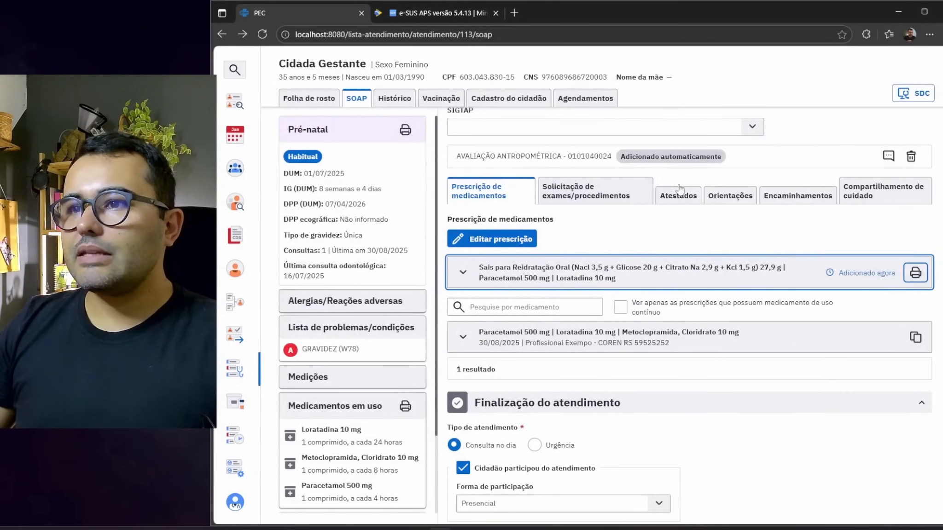
Examine the details of the newly registered exam request for Hemograma completo and Teste rápido para dengue IgG/IgM
{"action": "left_click", "coordinate": [592, 202]}
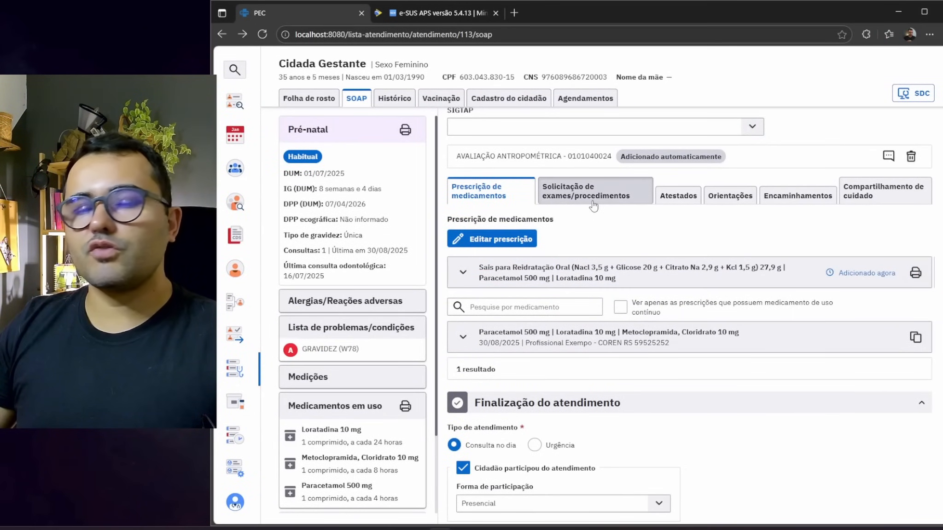
{"action": "left_click", "coordinate": [592, 202]}
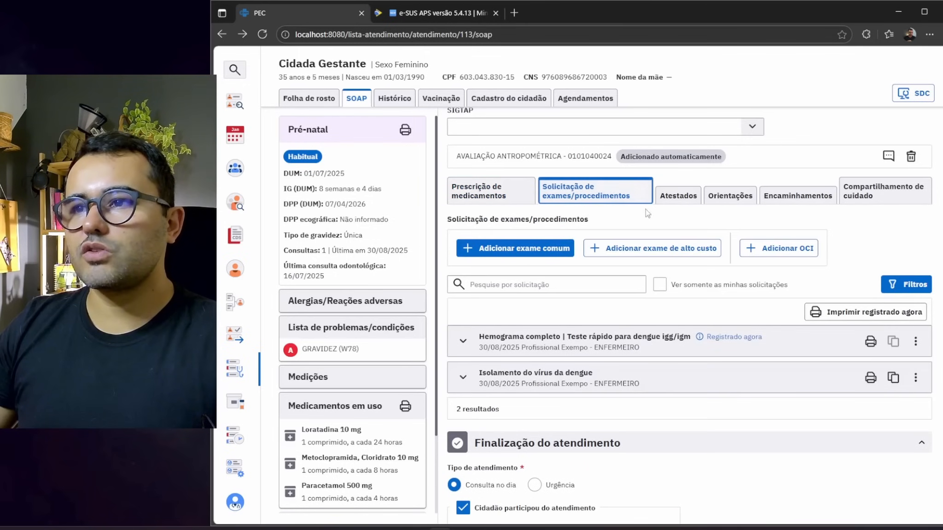
{"action": "left_click", "coordinate": [527, 343]}
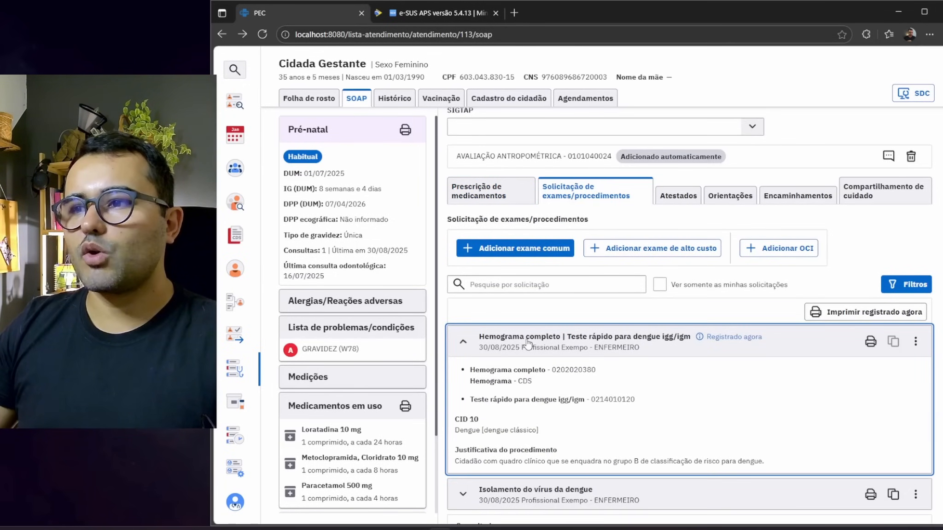
Open the printable version of the new exam request and read its requested procedures and justification
{"action": "left_click", "coordinate": [877, 354]}
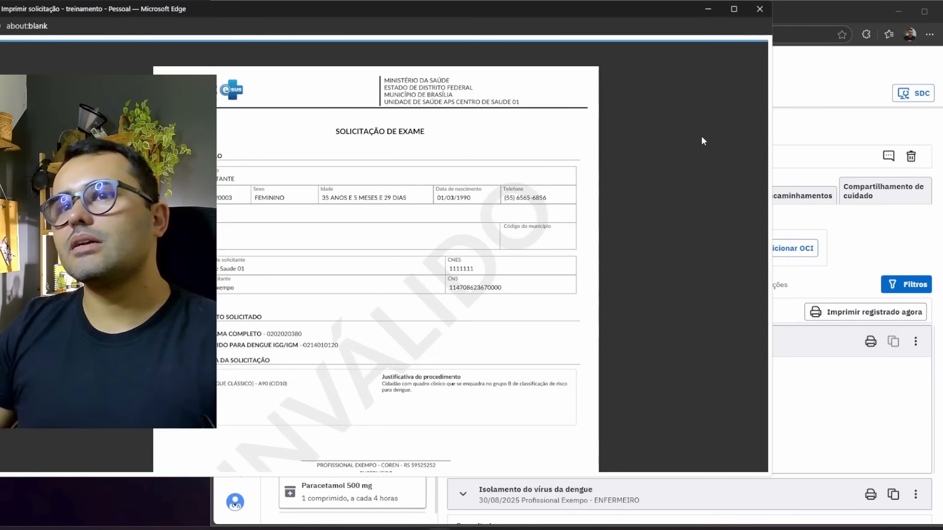
{"action": "scroll", "coordinate": [222, 252], "scroll_direction": "down", "scroll_amount": 2}
{"action": "left_click_drag", "start_coordinate": [214, 279], "coordinate": [289, 276]}
{"action": "left_click_drag", "start_coordinate": [216, 291], "coordinate": [298, 290]}
{"action": "left_click", "coordinate": [394, 330]}
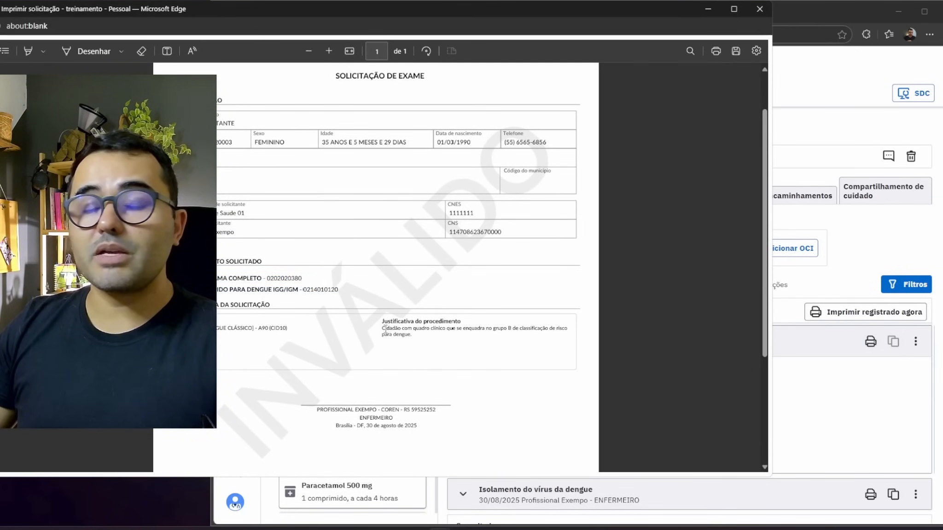
Read the procedure justification on the printable exam request and close the preview
{"action": "left_click_drag", "start_coordinate": [382, 329], "coordinate": [486, 331]}
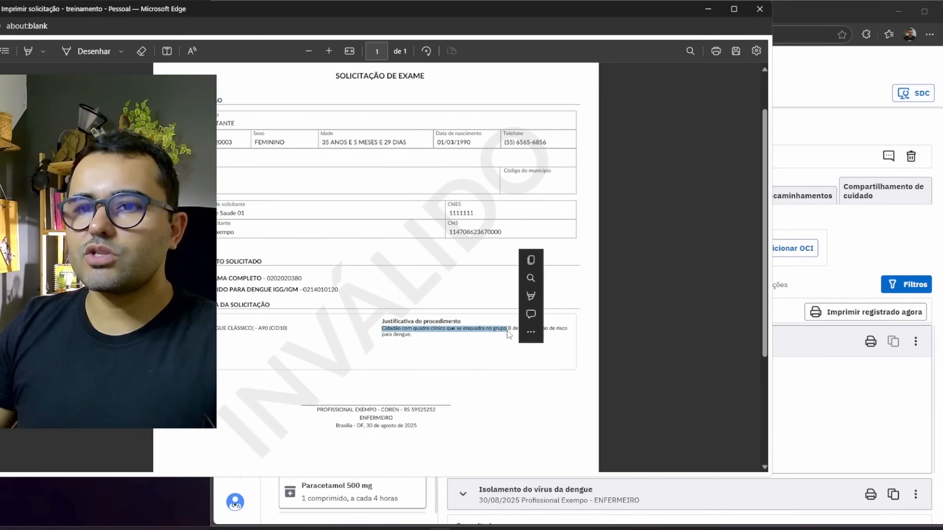
{"action": "left_click", "coordinate": [760, 9]}
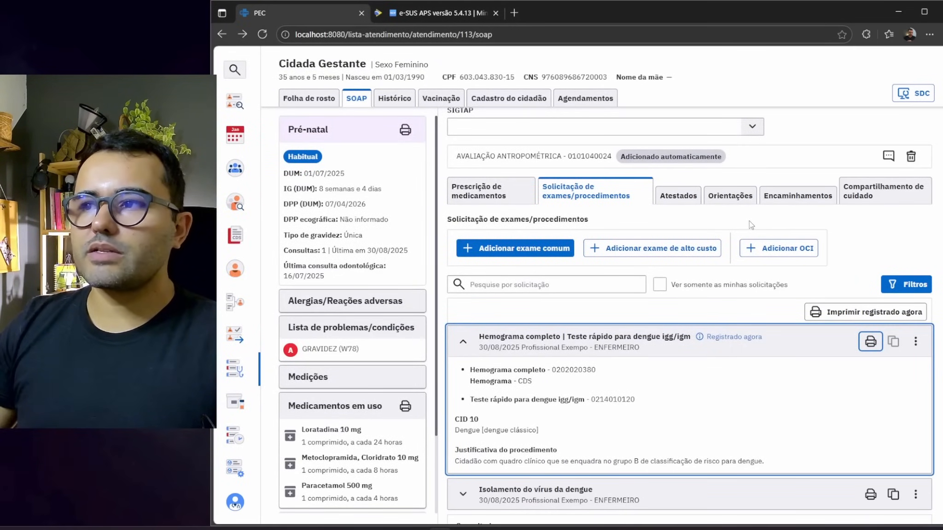
Display the Orientações records in the Plano section and expand the newest guidance entry, for Grupo B
{"action": "left_click", "coordinate": [733, 196]}
{"action": "scroll", "coordinate": [720, 276], "scroll_direction": "down", "scroll_amount": 3}
{"action": "scroll", "coordinate": [722, 286], "scroll_direction": "up", "scroll_amount": 1}
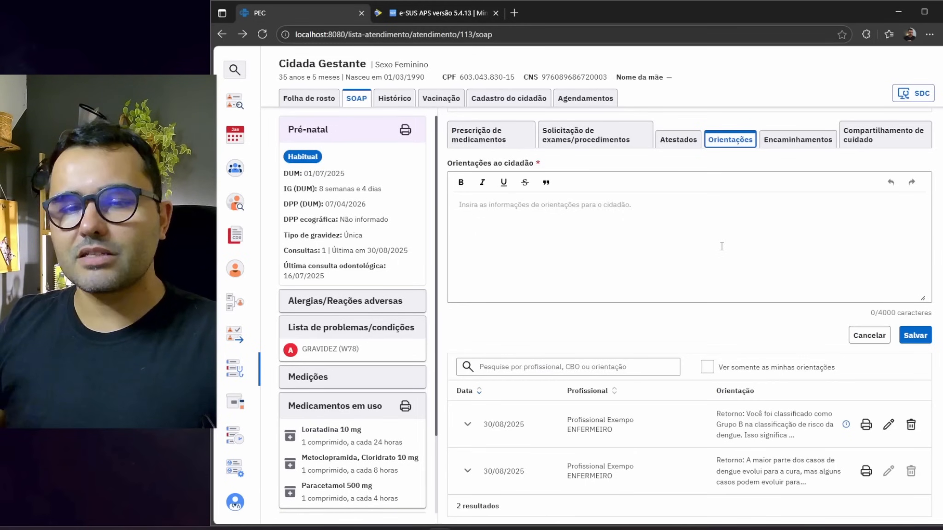
{"action": "left_click", "coordinate": [690, 426]}
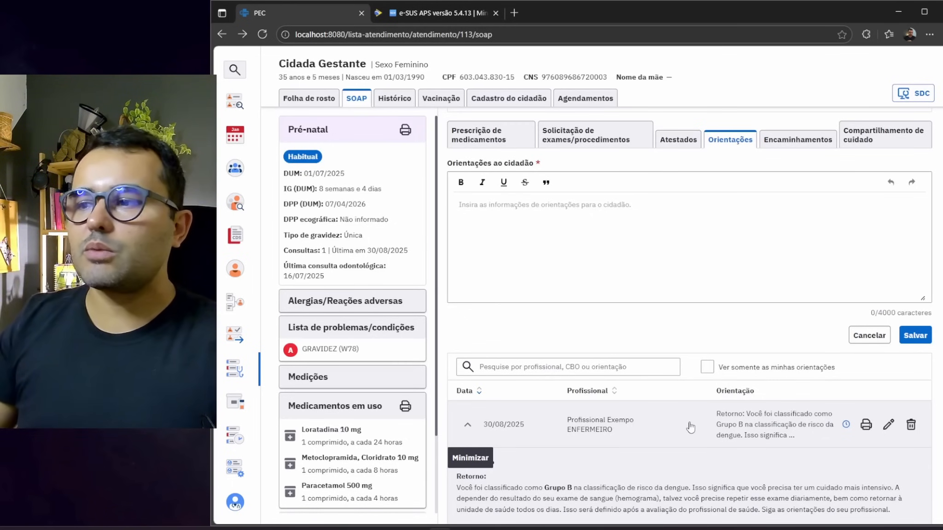
{"action": "scroll", "coordinate": [690, 426], "scroll_direction": "down", "scroll_amount": 2}
{"action": "scroll", "coordinate": [833, 375], "scroll_direction": "down", "scroll_amount": 1}
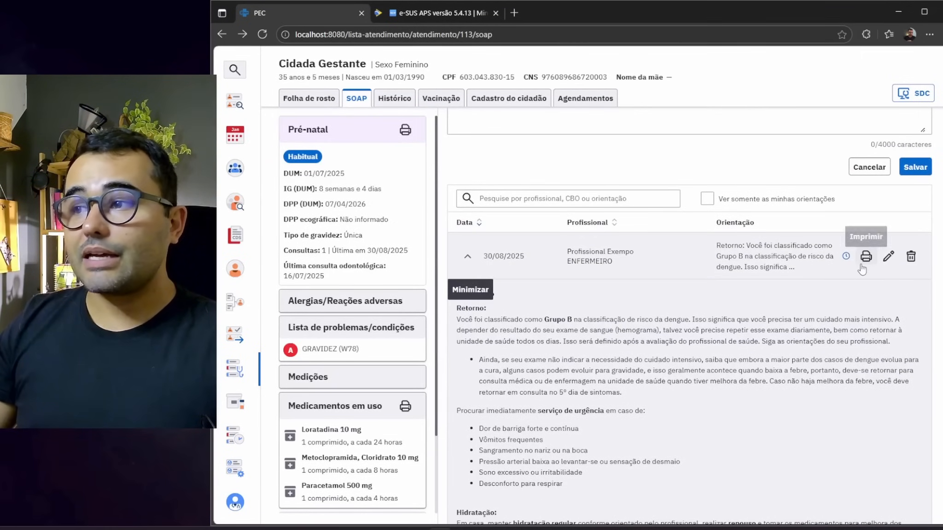
{"action": "scroll", "coordinate": [829, 294], "scroll_direction": "down", "scroll_amount": 2}
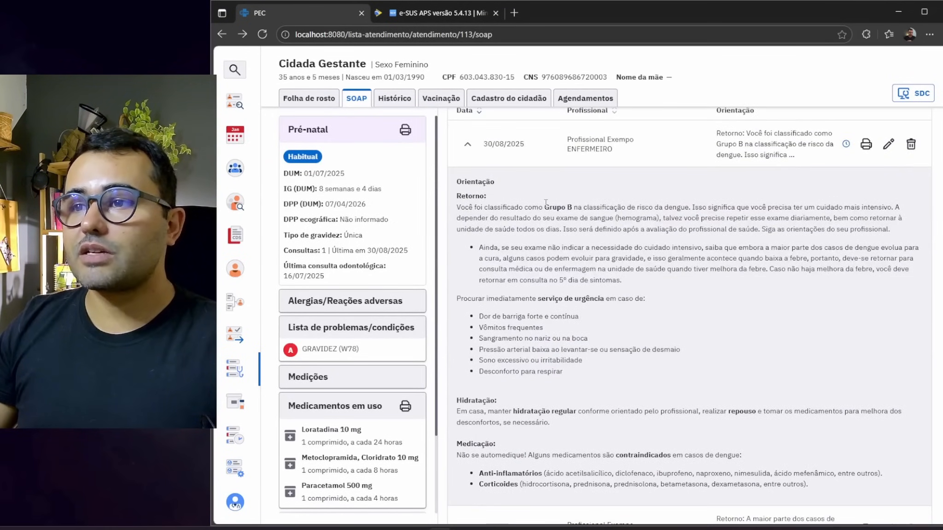
Read the return, urgent-care, hydration and medication advice in the Grupo B guidance, and collapse the entry
{"action": "left_click_drag", "start_coordinate": [540, 208], "coordinate": [597, 210]}
{"action": "scroll", "coordinate": [608, 248], "scroll_direction": "down", "scroll_amount": 1}
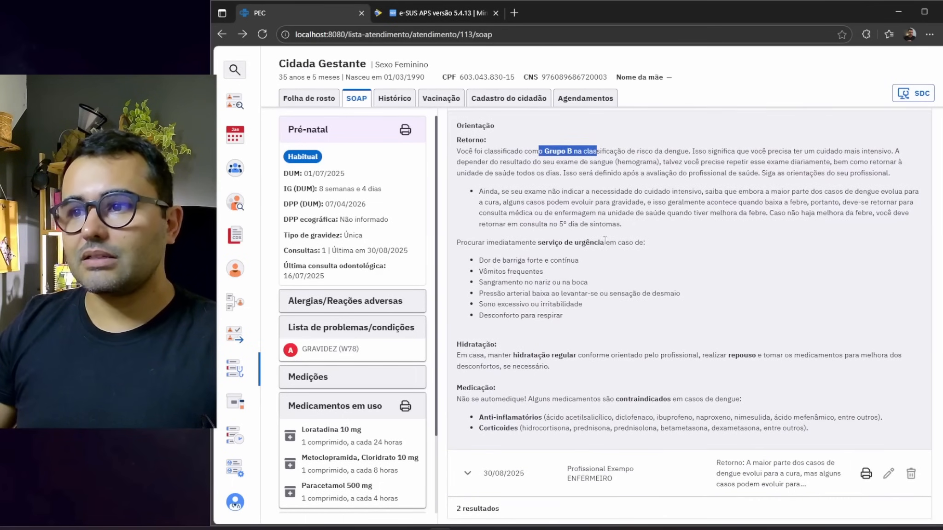
{"action": "left_click_drag", "start_coordinate": [482, 162], "coordinate": [518, 162]}
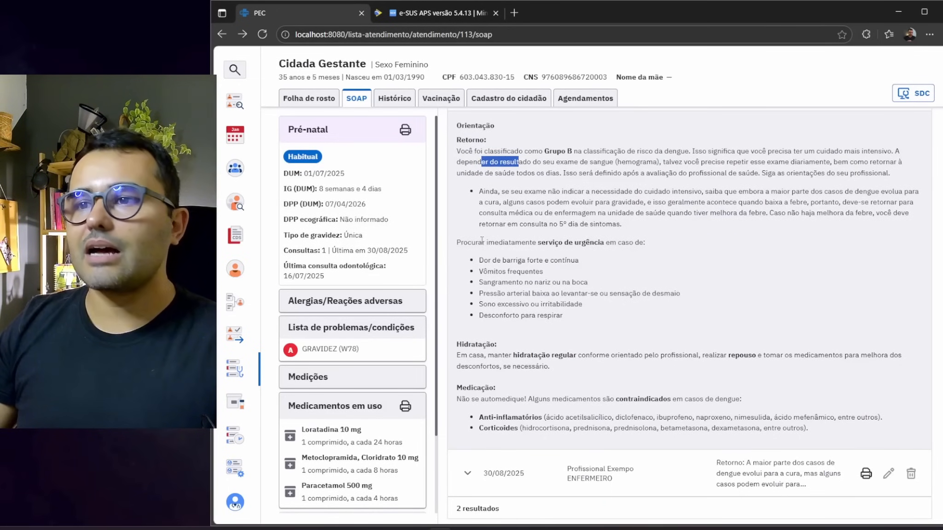
{"action": "left_click_drag", "start_coordinate": [472, 242], "coordinate": [641, 243]}
{"action": "left_click", "coordinate": [482, 258]}
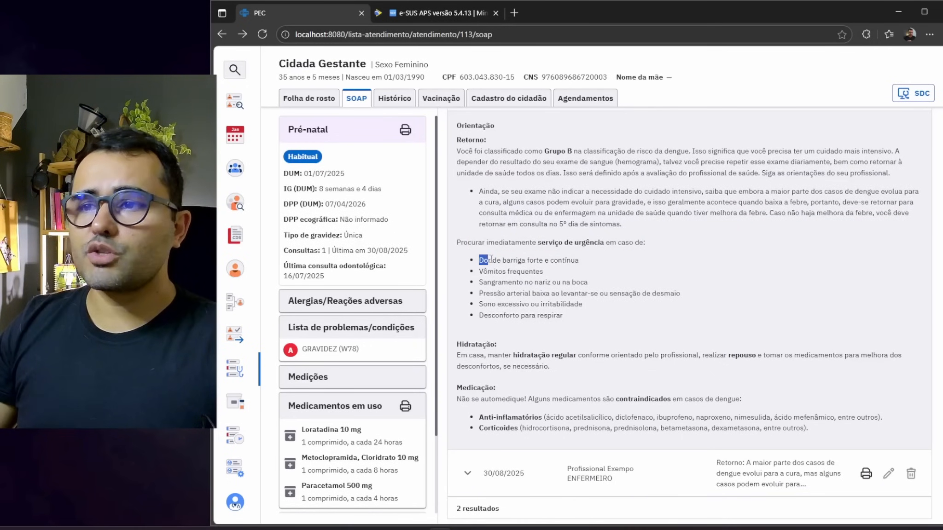
{"action": "left_click_drag", "start_coordinate": [489, 259], "coordinate": [558, 260]}
{"action": "left_click_drag", "start_coordinate": [487, 272], "coordinate": [544, 273]}
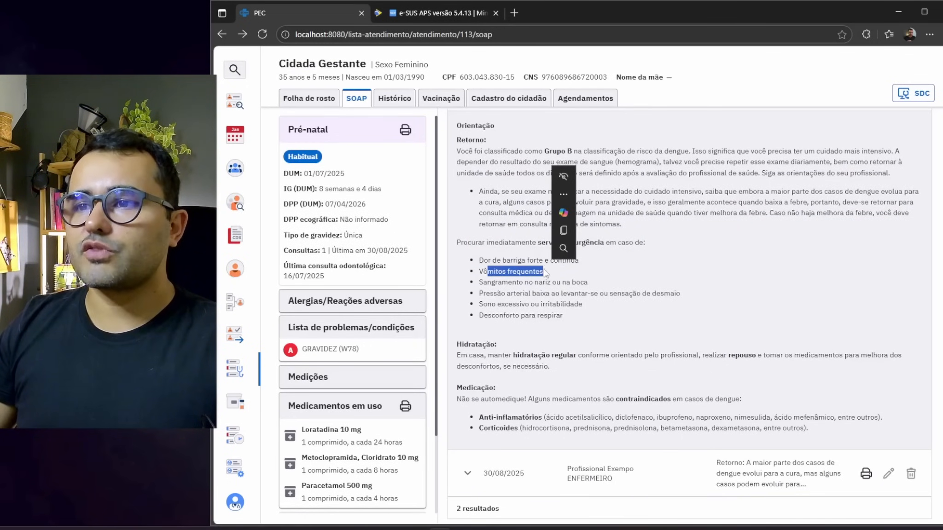
{"action": "scroll", "coordinate": [572, 334], "scroll_direction": "down", "scroll_amount": 1}
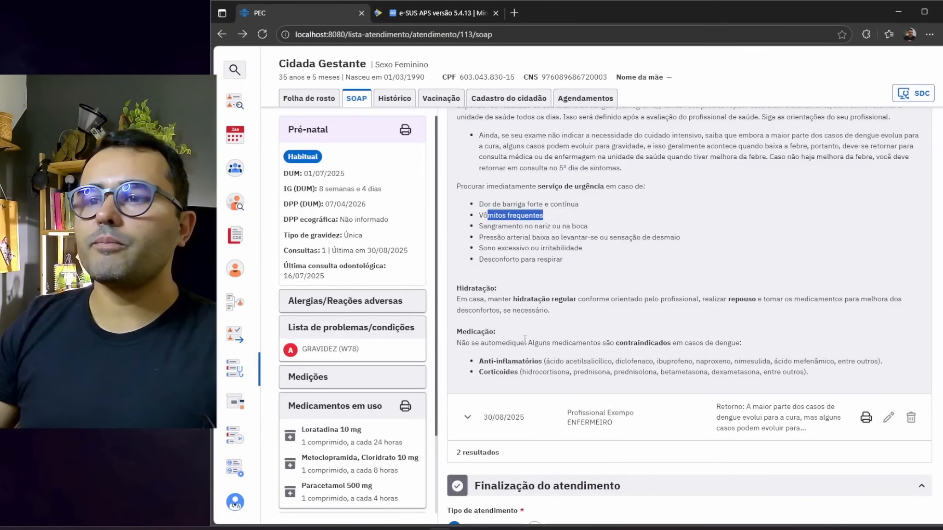
{"action": "scroll", "coordinate": [818, 270], "scroll_direction": "up", "scroll_amount": 4}
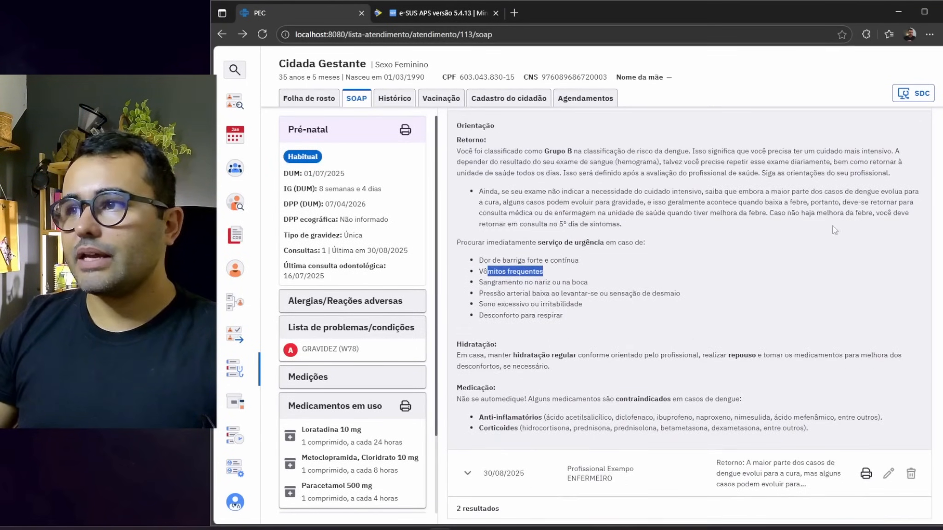
{"action": "left_click", "coordinate": [817, 270]}
Expand the older guidance entry and read its advice on returning for consultation
{"action": "scroll", "coordinate": [818, 269], "scroll_direction": "down", "scroll_amount": 1}
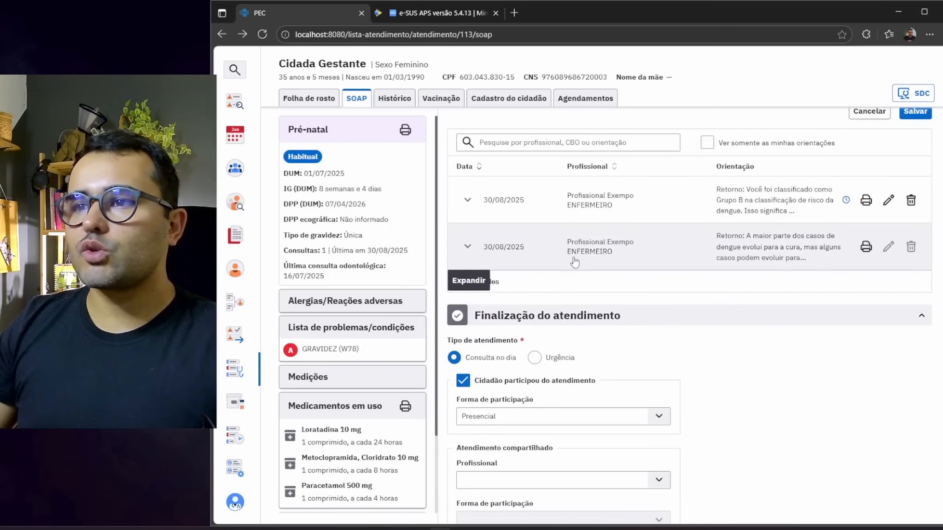
{"action": "left_click", "coordinate": [571, 258]}
{"action": "scroll", "coordinate": [667, 278], "scroll_direction": "down", "scroll_amount": 1}
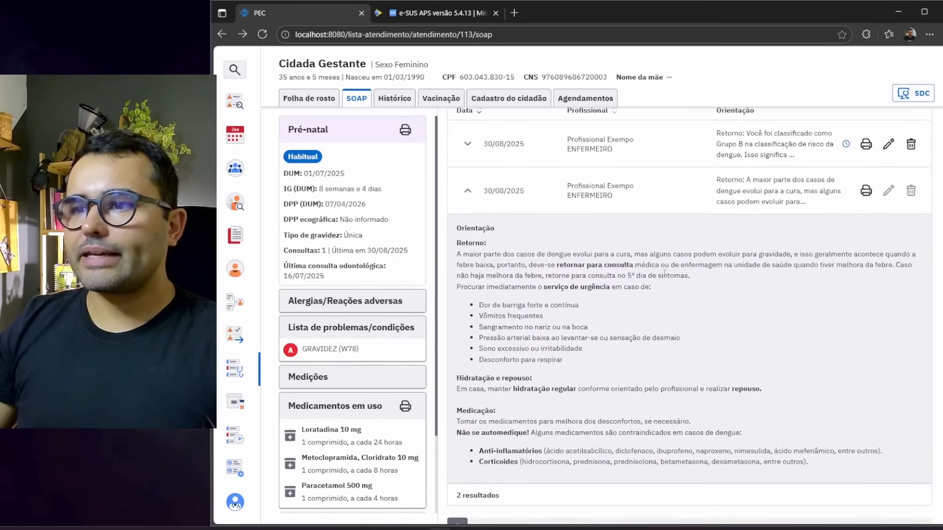
{"action": "left_click_drag", "start_coordinate": [470, 253], "coordinate": [581, 265]}
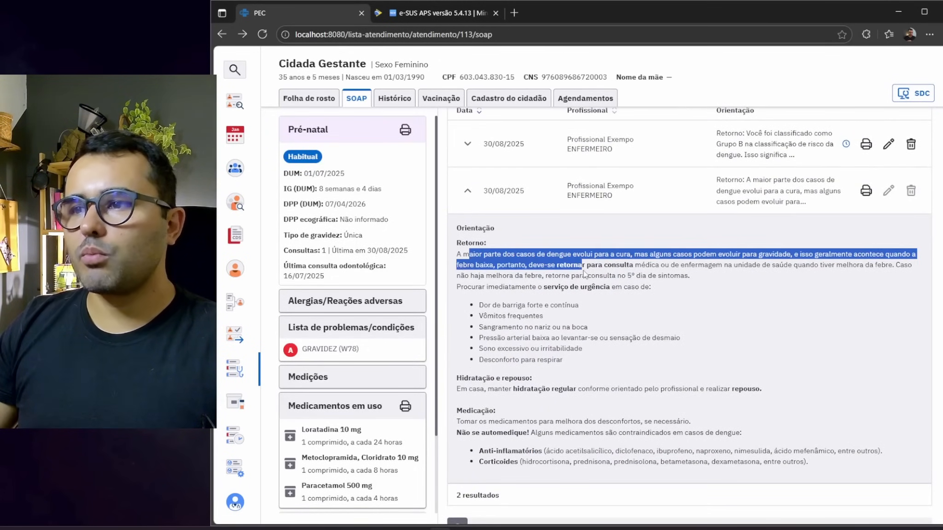
{"action": "scroll", "coordinate": [603, 171], "scroll_direction": "up", "scroll_amount": 1}
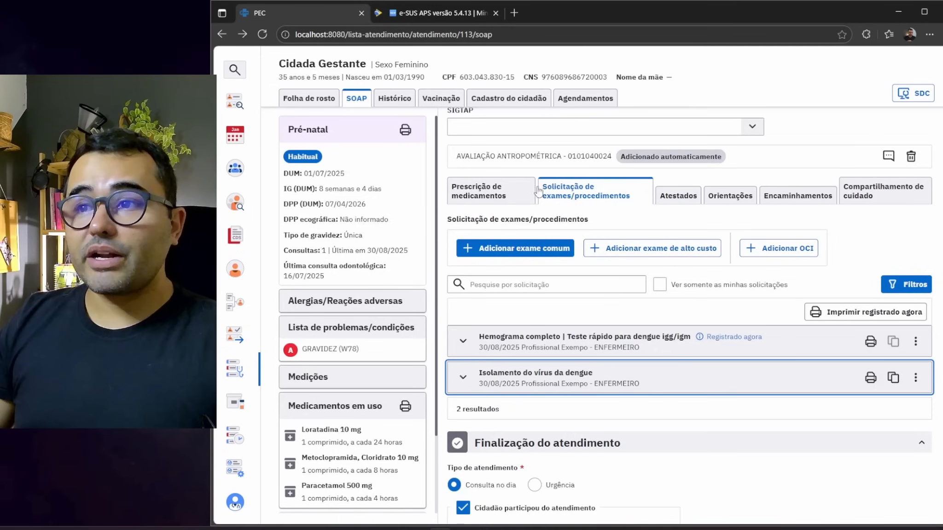
Go back to the Prescrição de medicamentos records and look over the Finalização do atendimento fields
{"action": "left_click", "coordinate": [531, 194]}
{"action": "scroll", "coordinate": [647, 269], "scroll_direction": "down", "scroll_amount": 3}
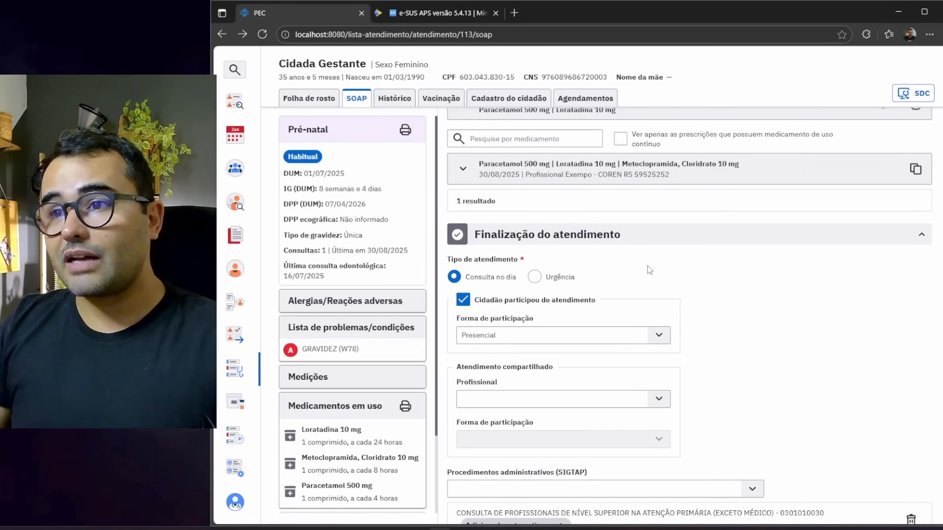
{"action": "scroll", "coordinate": [718, 305], "scroll_direction": "down", "scroll_amount": 4}
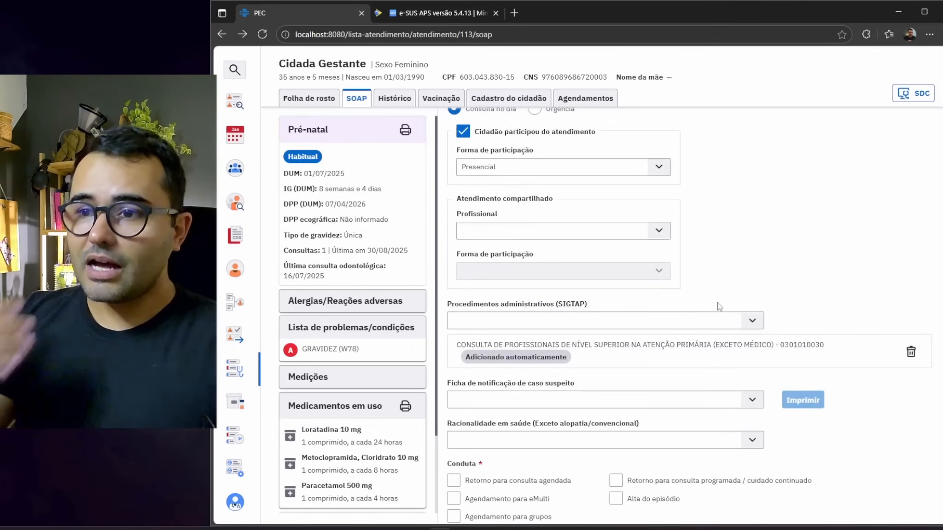
{"action": "scroll", "coordinate": [769, 256], "scroll_direction": "up", "scroll_amount": 4}
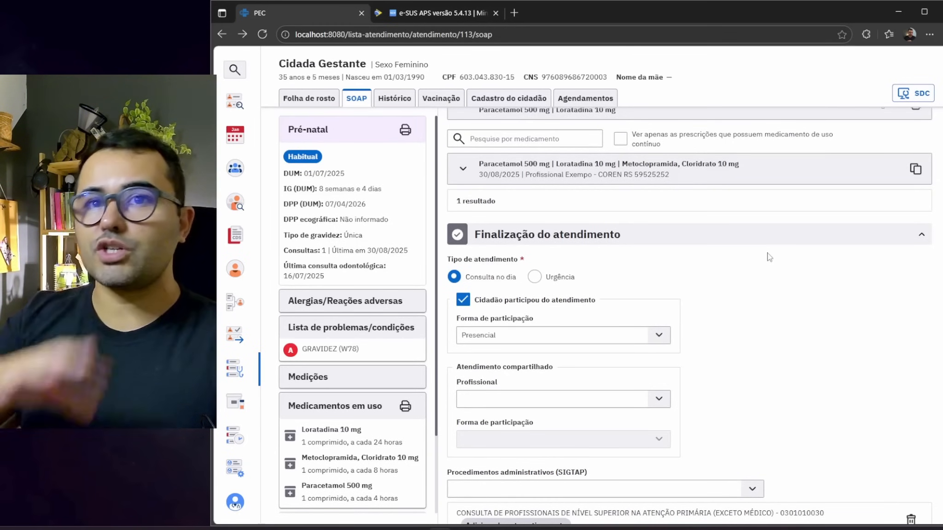
{"action": "scroll", "coordinate": [819, 269], "scroll_direction": "up", "scroll_amount": 3}
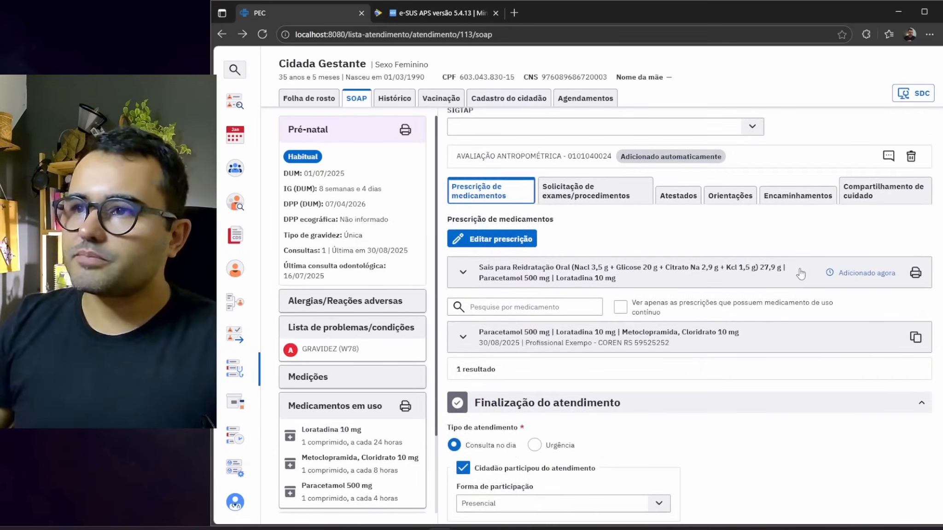